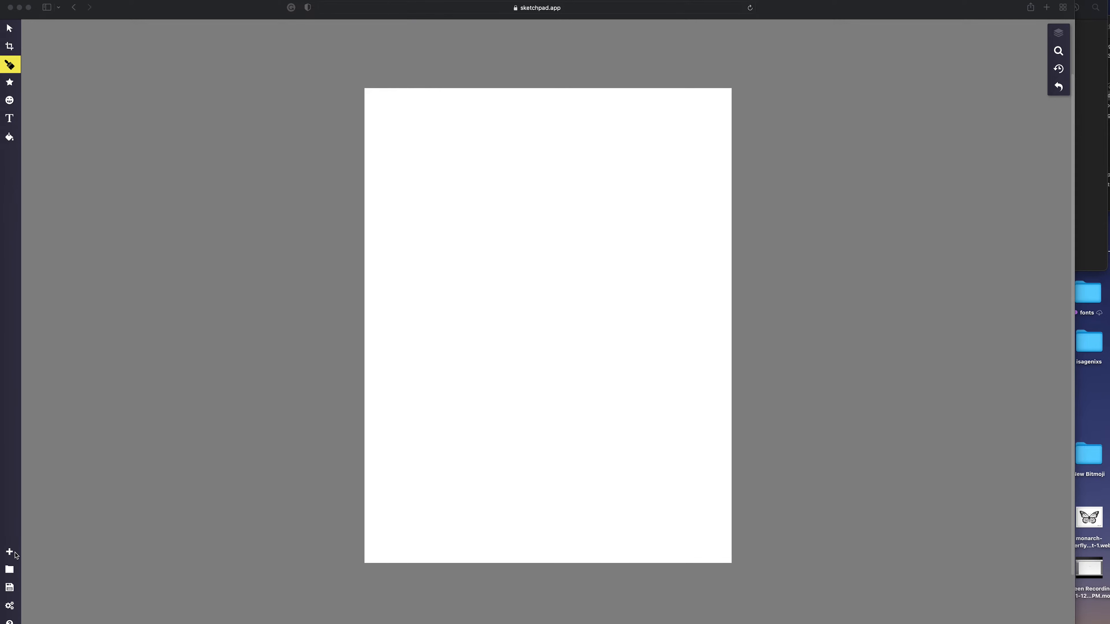
Create a new blank 8.5 x 11 (Letter) canvas with the plain Color background
click(9, 553)
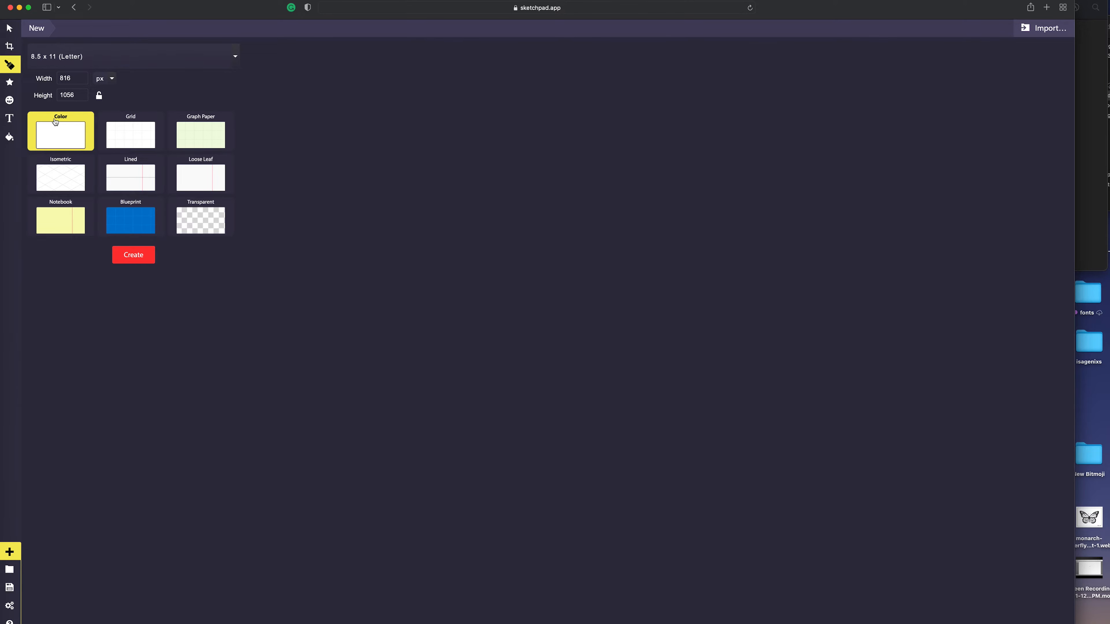
click(128, 260)
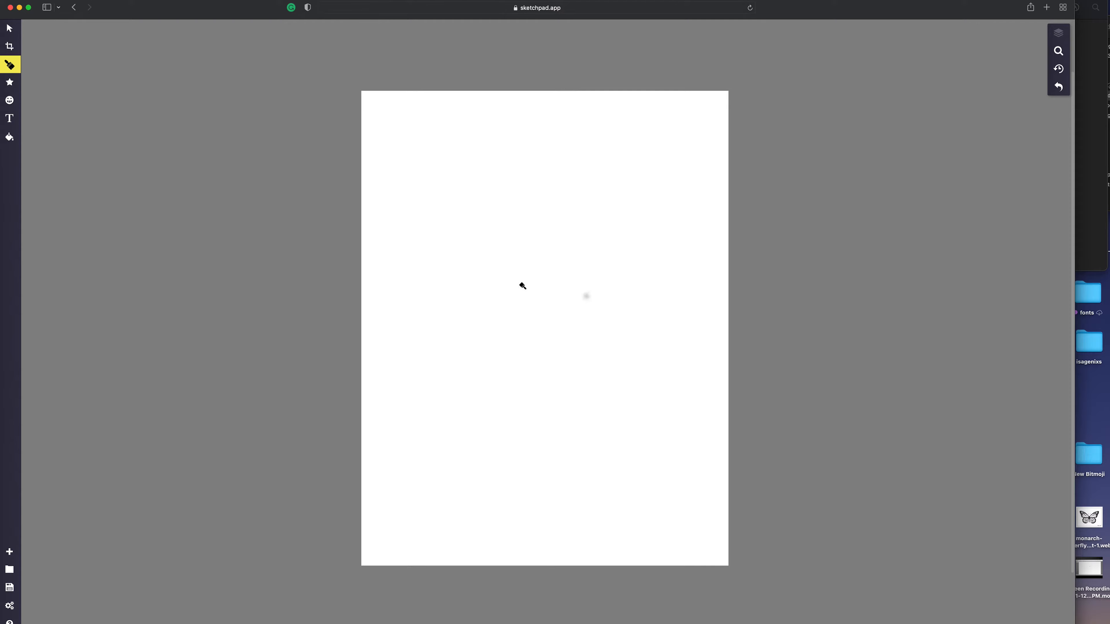
click(10, 65)
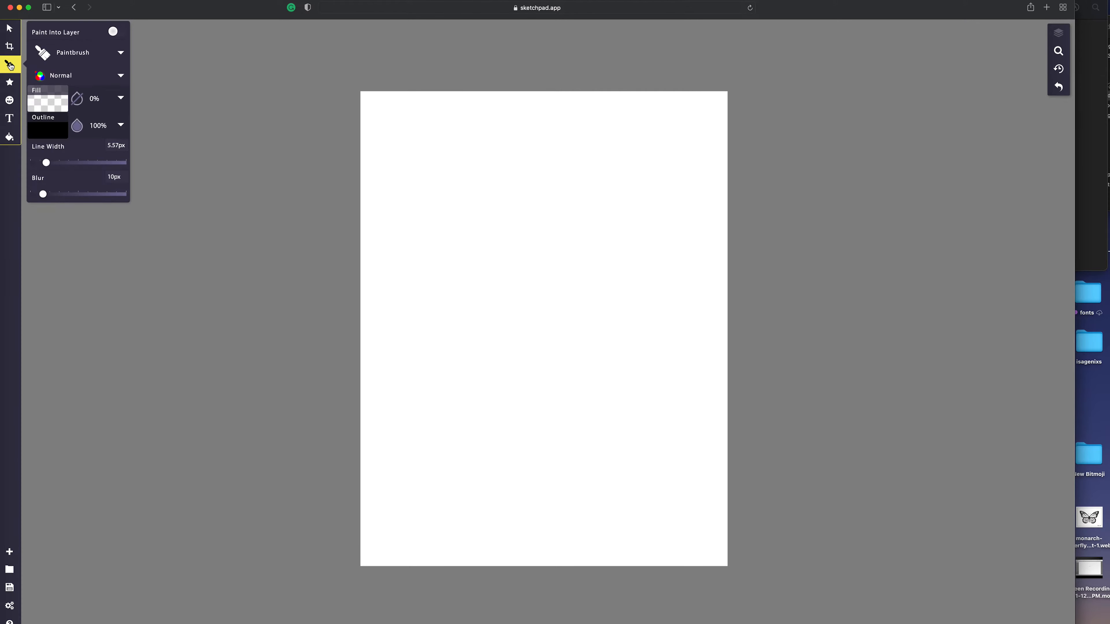
click(47, 52)
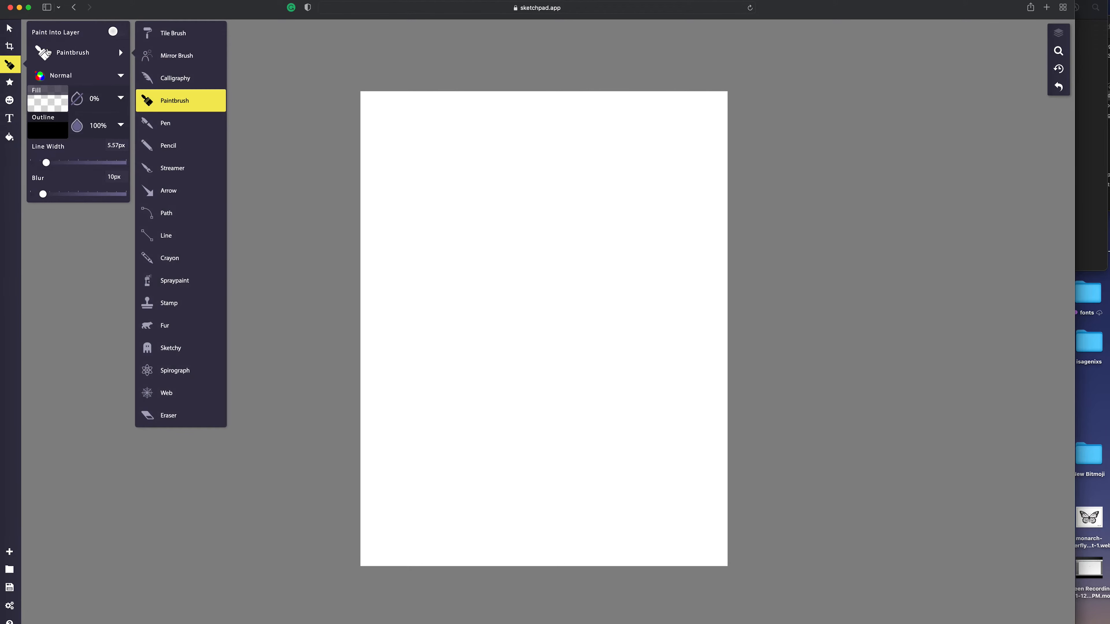
click(179, 122)
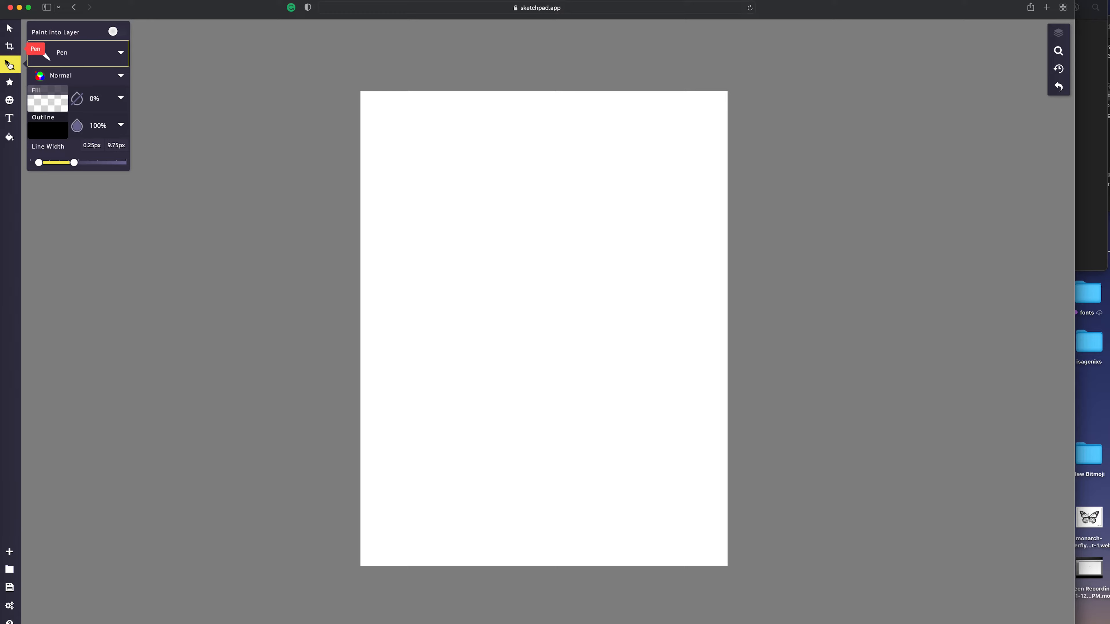
click(12, 66)
click(12, 66)
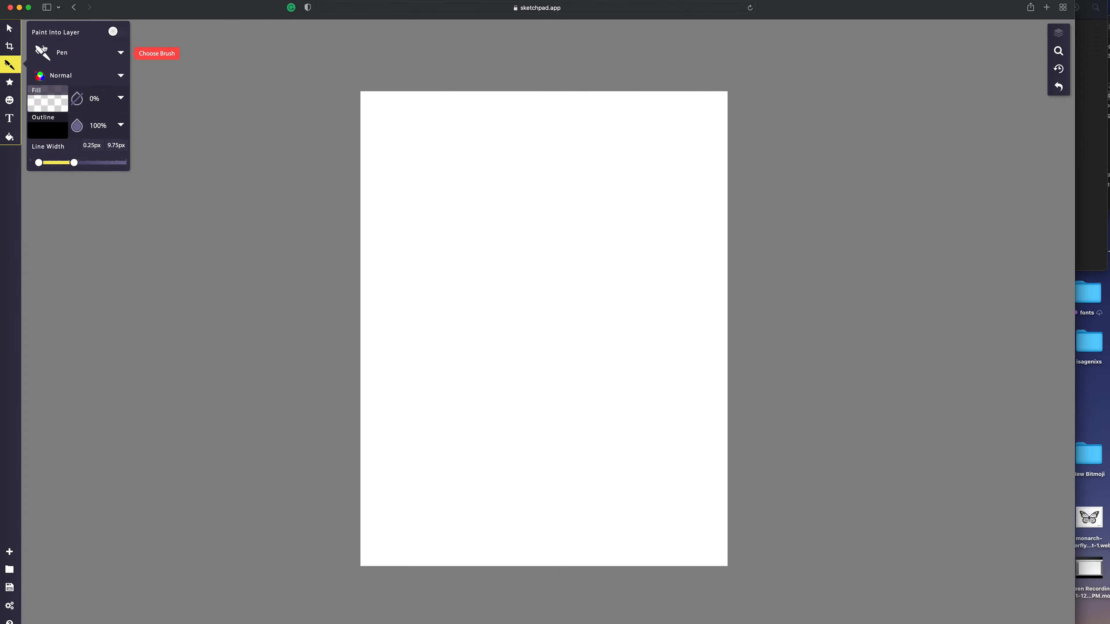
click(119, 51)
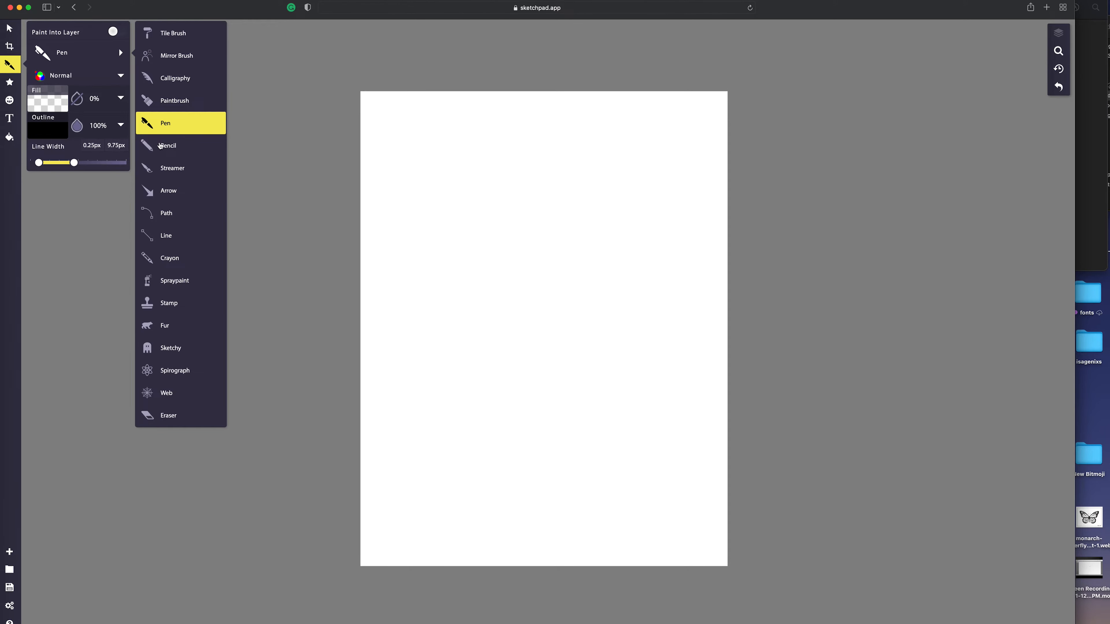
click(175, 101)
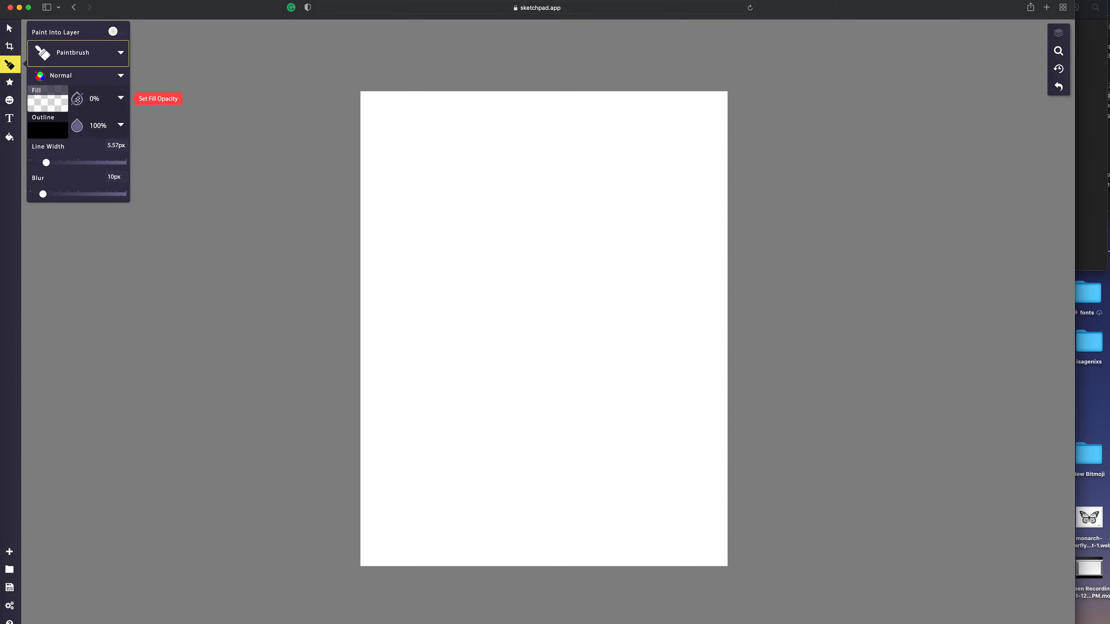
click(77, 99)
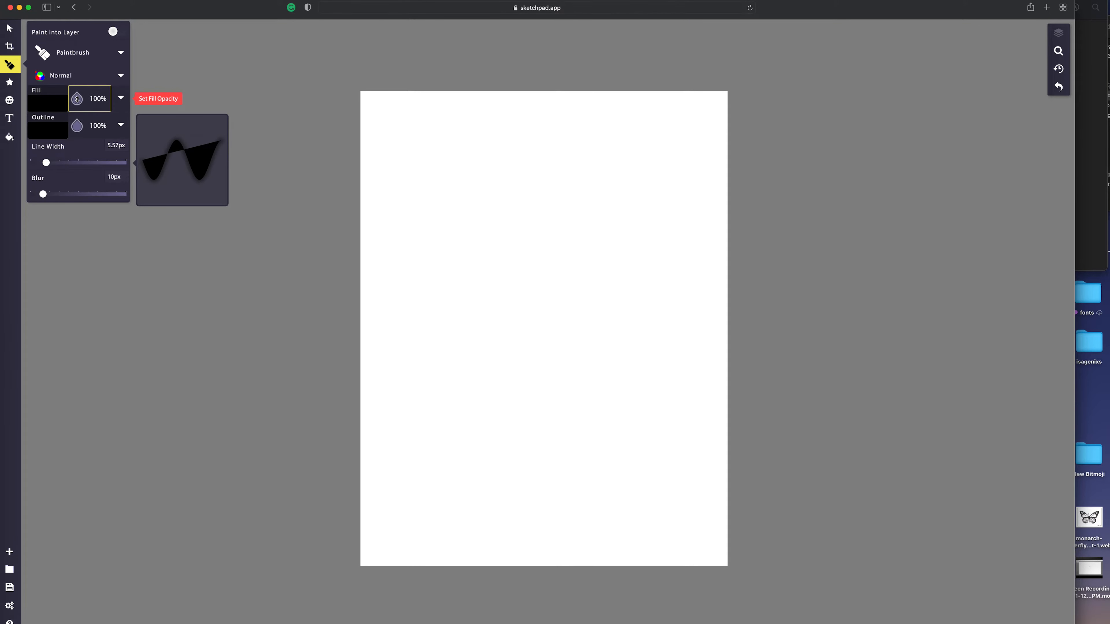
click(77, 99)
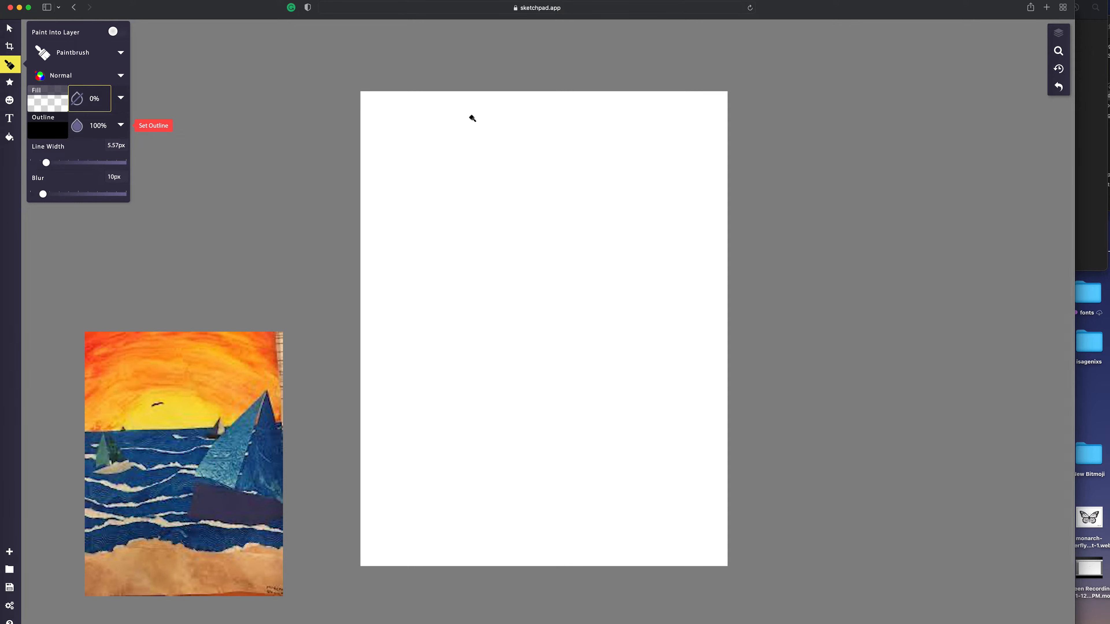
Bring up the seascape reference image images-1.jpeg and shift its window slightly to view it beside the canvas
click(1080, 106)
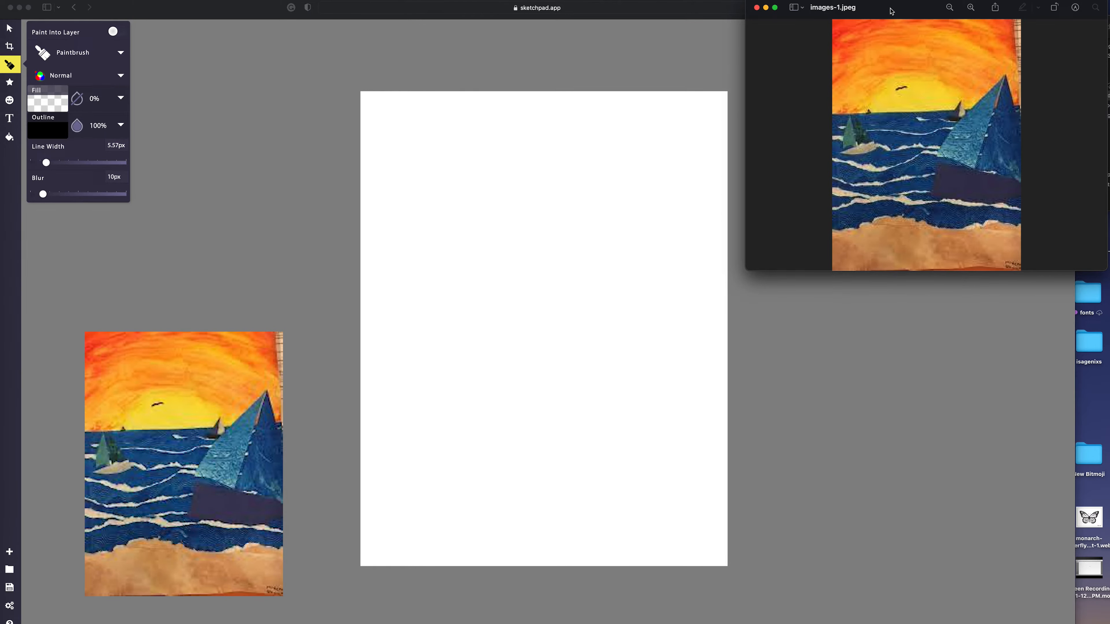
drag(891, 11, 879, 14)
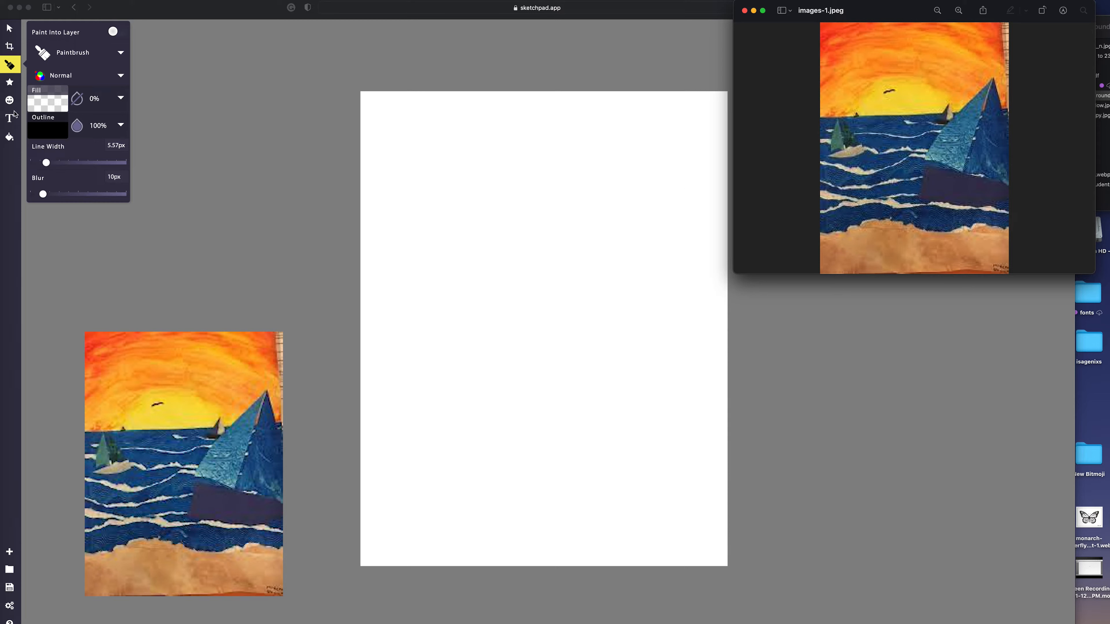
Set the Paintbrush outline color to yellow-orange #ffba04 and its line width to 19 px
click(61, 134)
click(61, 134)
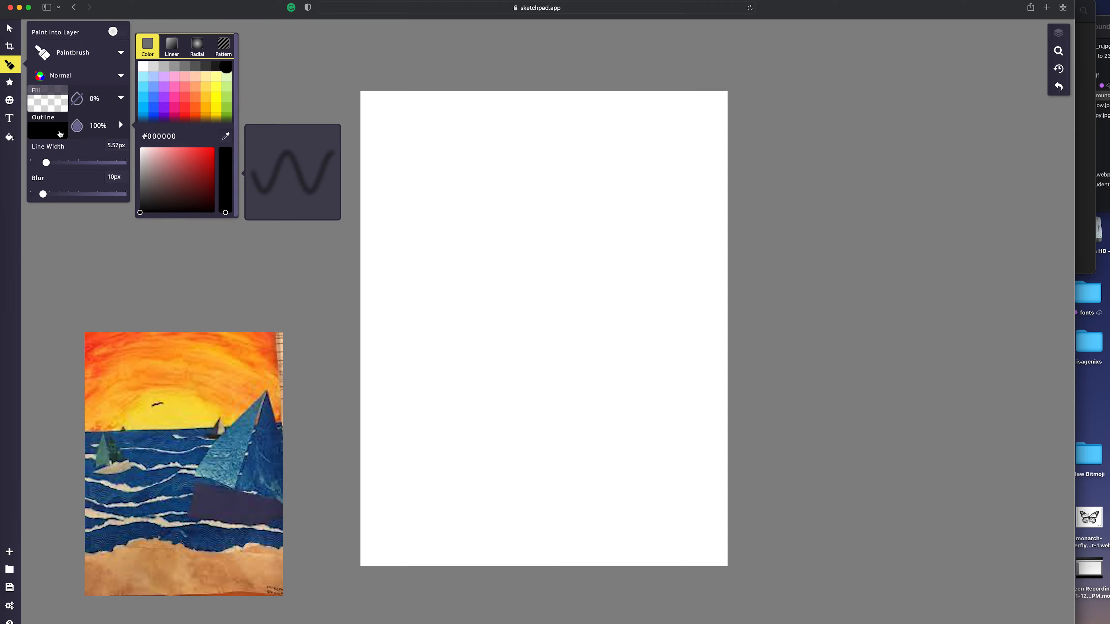
click(205, 118)
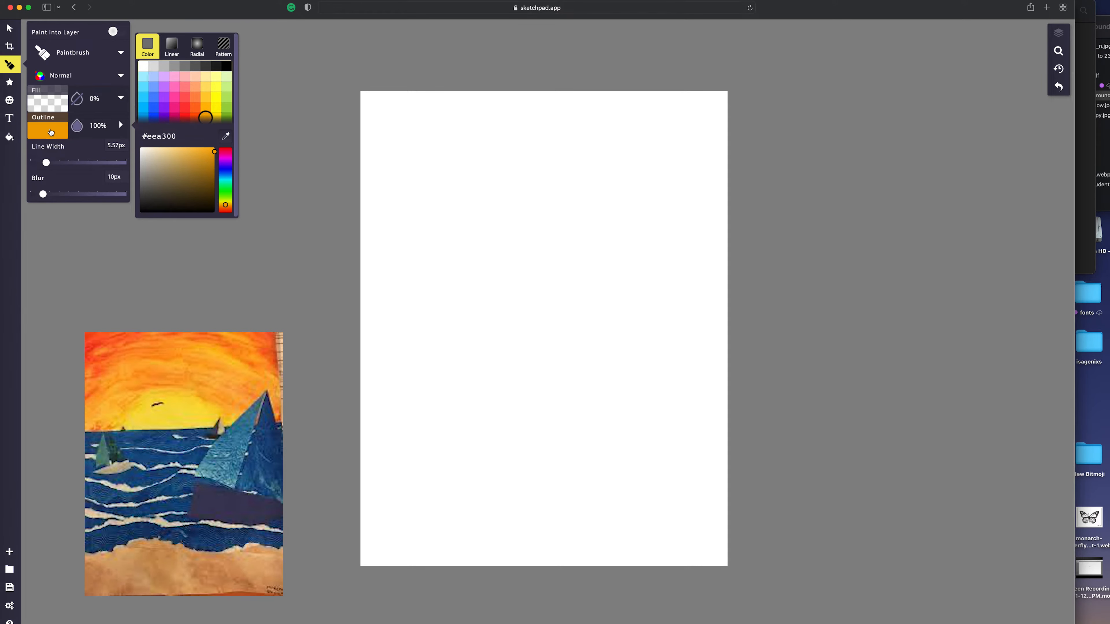
click(51, 132)
click(50, 132)
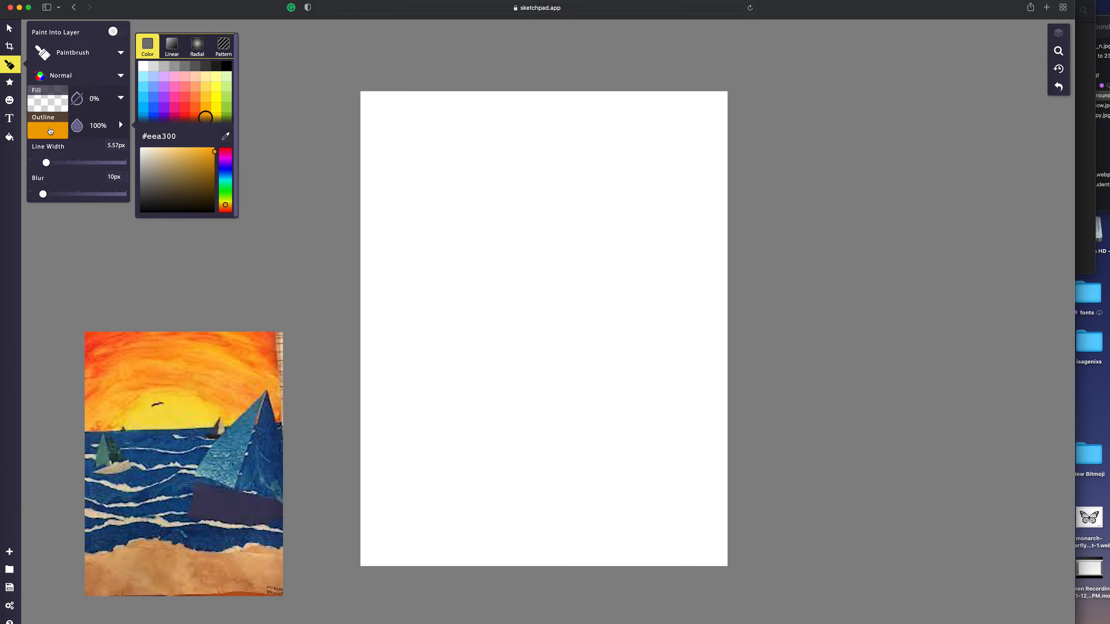
click(51, 130)
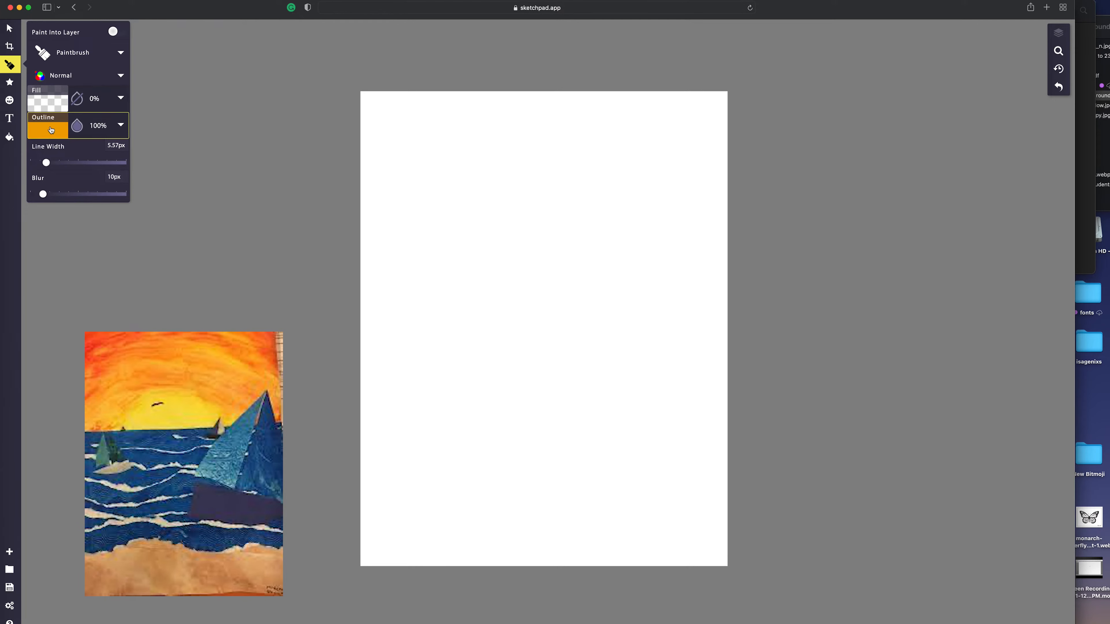
click(51, 130)
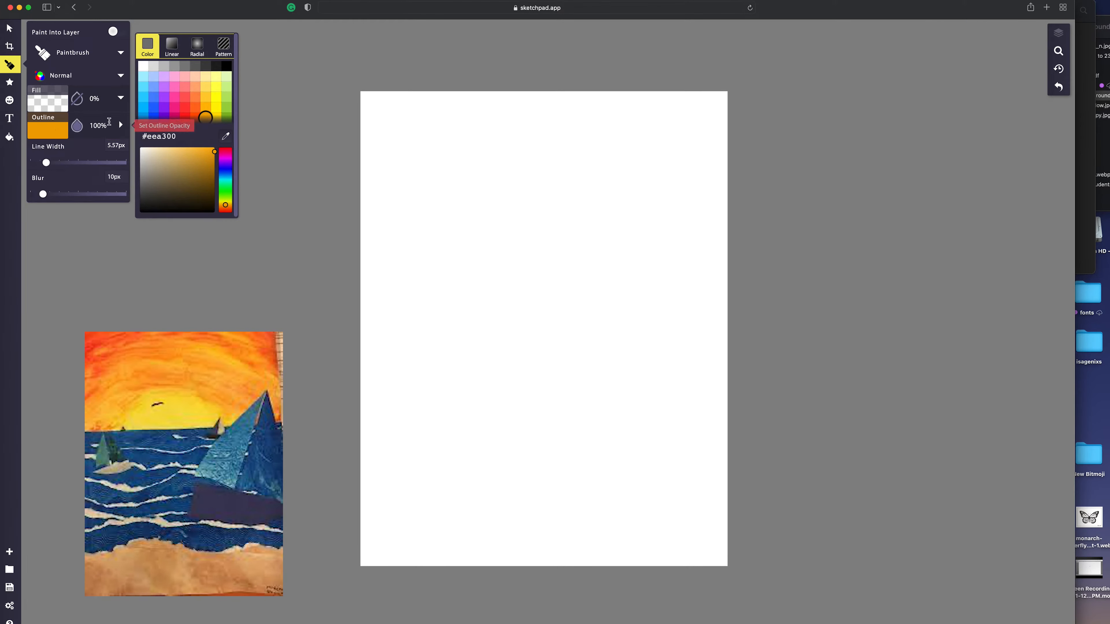
click(206, 108)
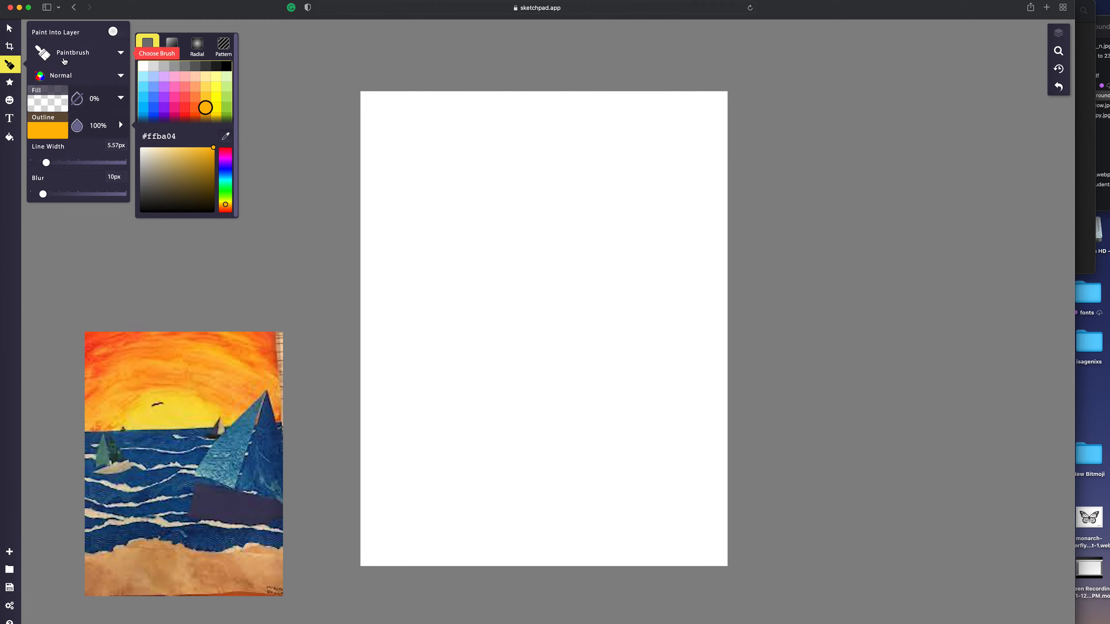
mouse_move(46, 163)
mouse_down()
mouse_move(82, 164)
mouse_move(38, 164)
mouse_move(68, 165)
mouse_move(44, 166)
mouse_move(56, 166)
mouse_up()
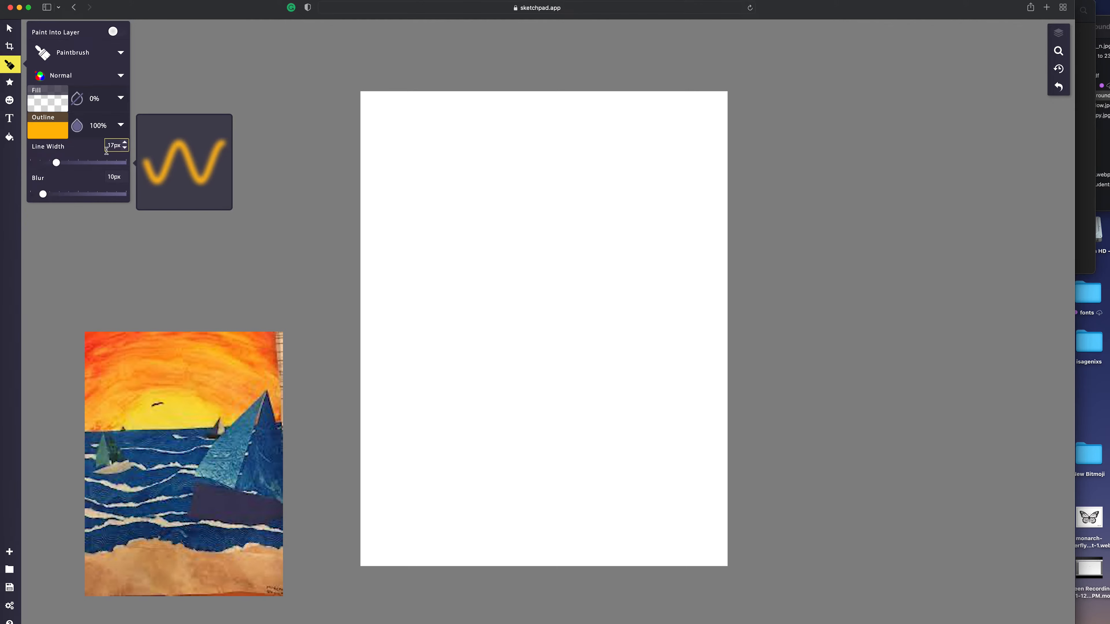
mouse_move(57, 163)
mouse_down()
mouse_move(33, 164)
mouse_move(57, 163)
mouse_up()
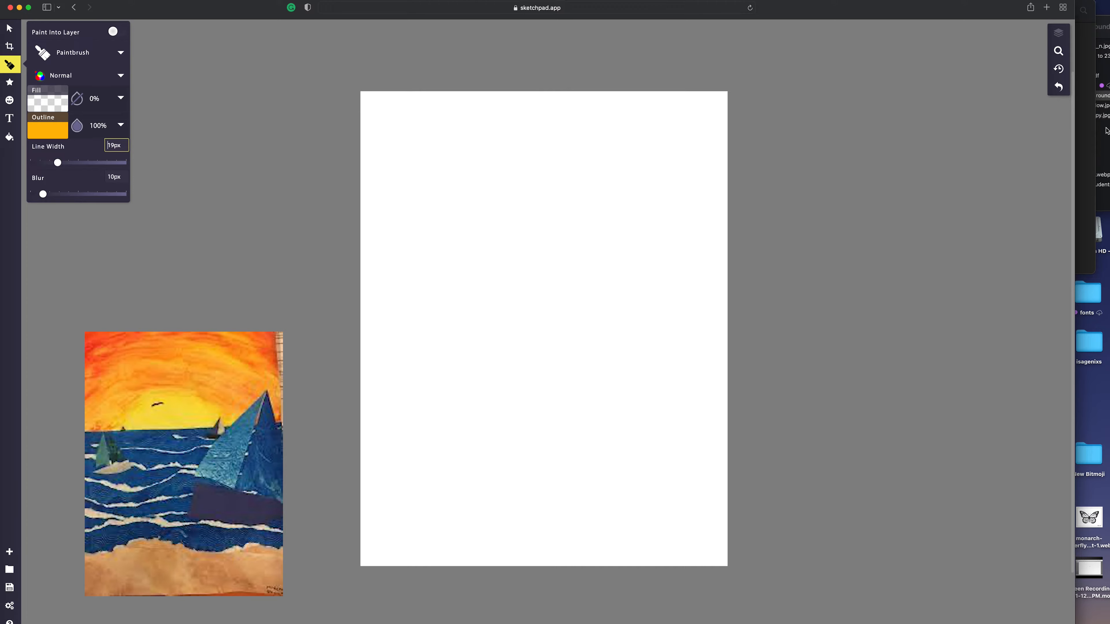
Paint a wavy yellow-orange sand edge across the lower canvas and rough in the beach below it with outline and scribble strokes
click(1086, 84)
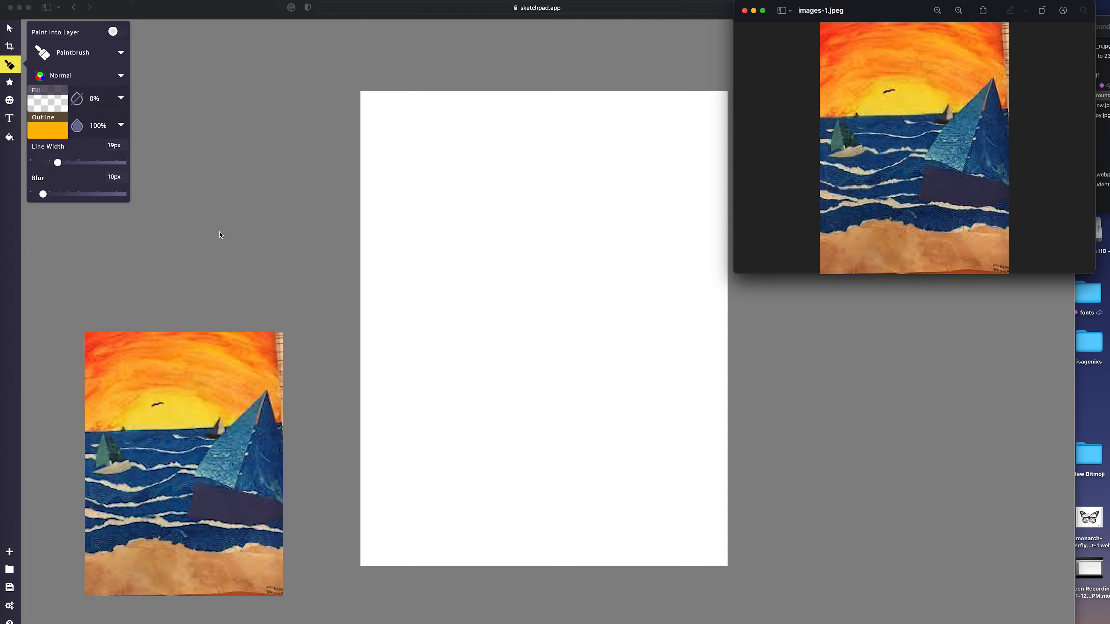
click(11, 65)
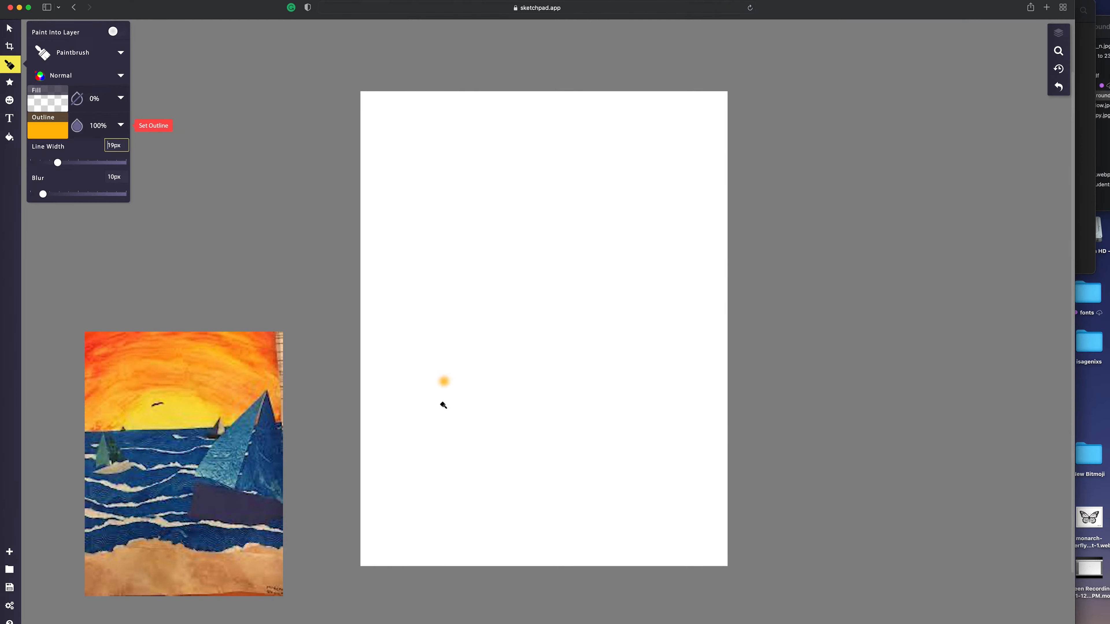
mouse_move(361, 460)
mouse_down()
mouse_move(453, 427)
mouse_move(490, 426)
mouse_move(566, 461)
mouse_move(656, 428)
mouse_move(746, 441)
mouse_up()
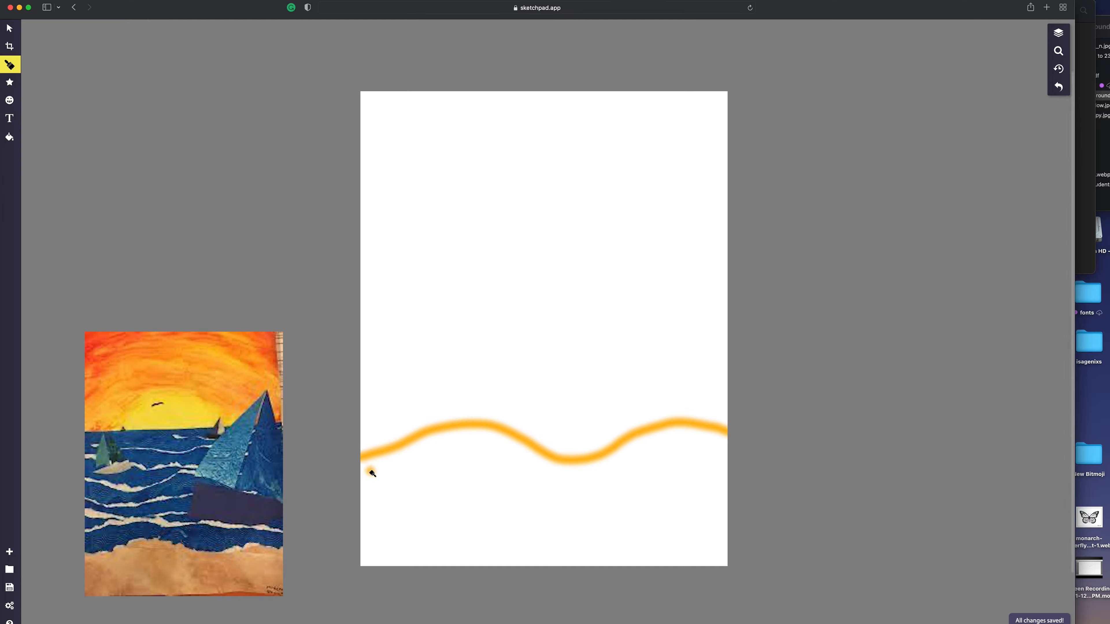
mouse_move(364, 463)
mouse_down()
mouse_move(357, 567)
mouse_move(736, 568)
mouse_move(466, 558)
mouse_move(508, 565)
mouse_move(572, 566)
mouse_move(410, 549)
mouse_move(392, 497)
mouse_move(455, 510)
mouse_move(414, 477)
mouse_move(384, 517)
mouse_move(419, 517)
mouse_move(406, 463)
mouse_move(506, 433)
mouse_move(459, 439)
mouse_move(446, 454)
mouse_move(532, 470)
mouse_up()
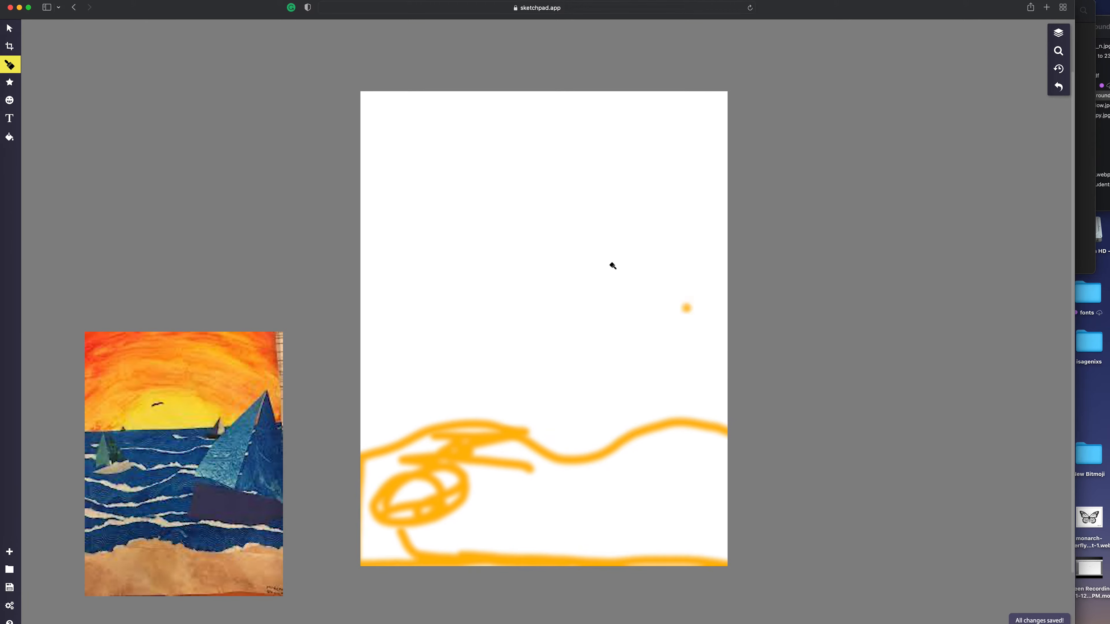
Set the brush outline color to blue #074dff and paint a thick horizontal horizon line across the upper part of the canvas
click(10, 67)
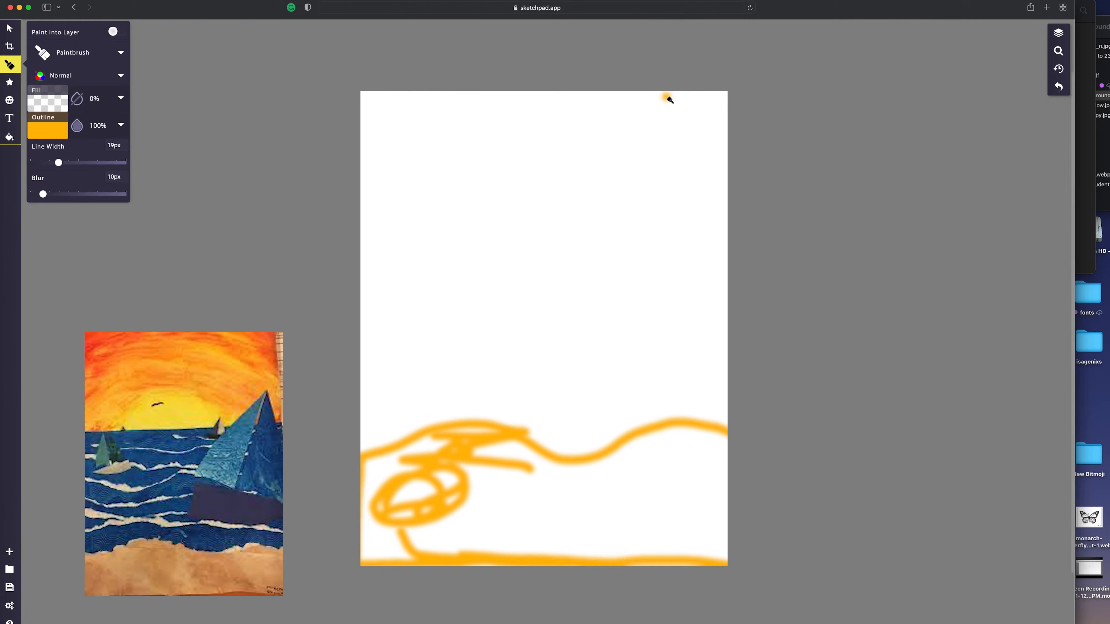
click(1093, 77)
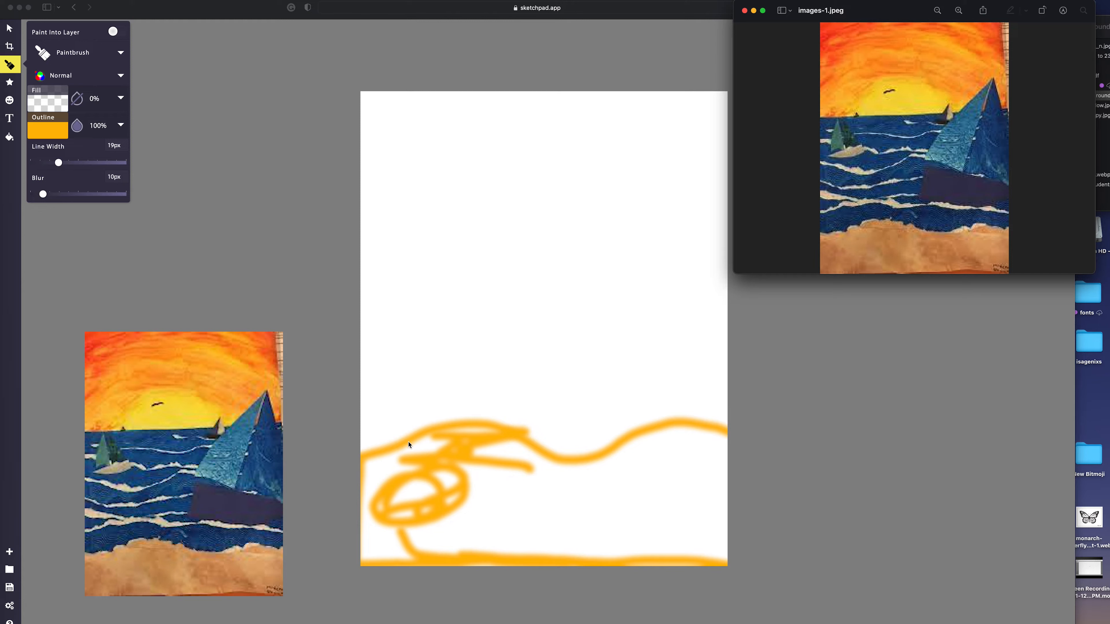
click(7, 64)
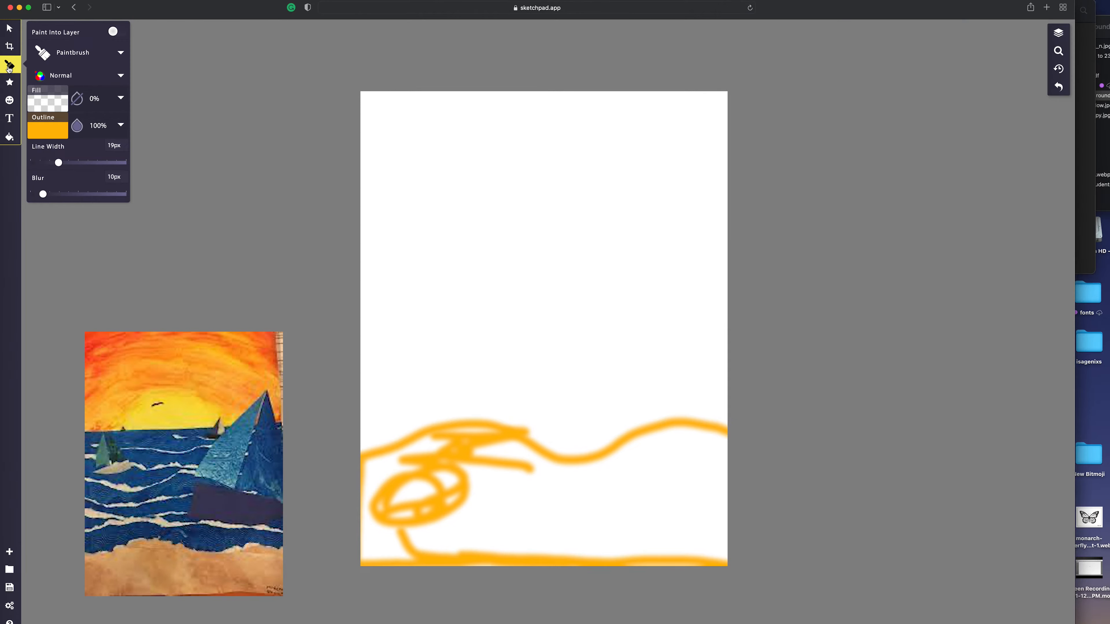
click(1086, 144)
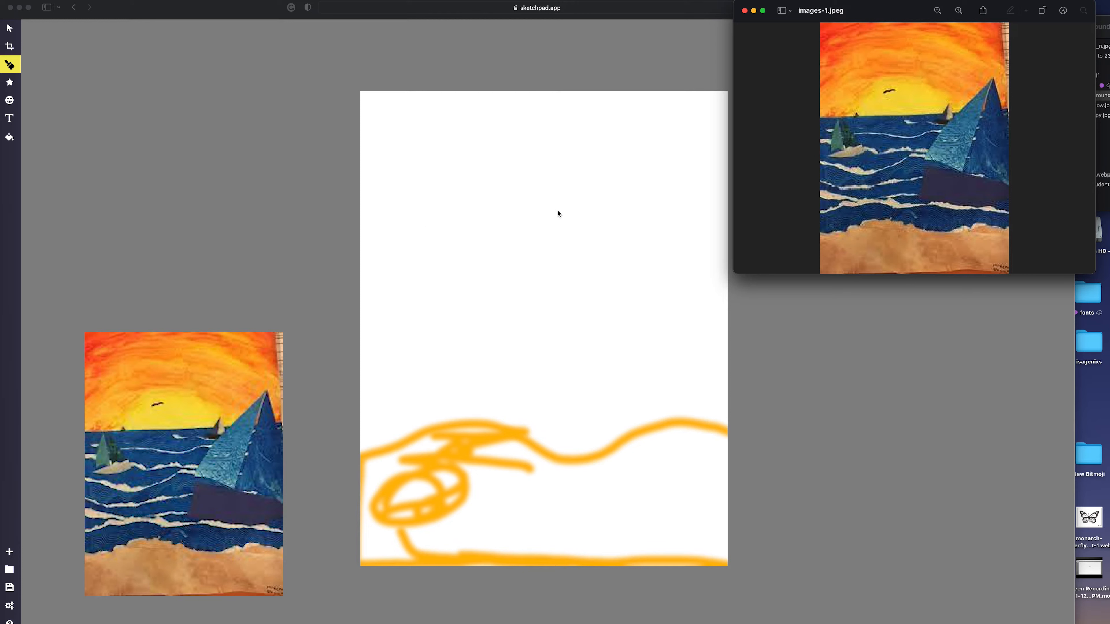
click(10, 65)
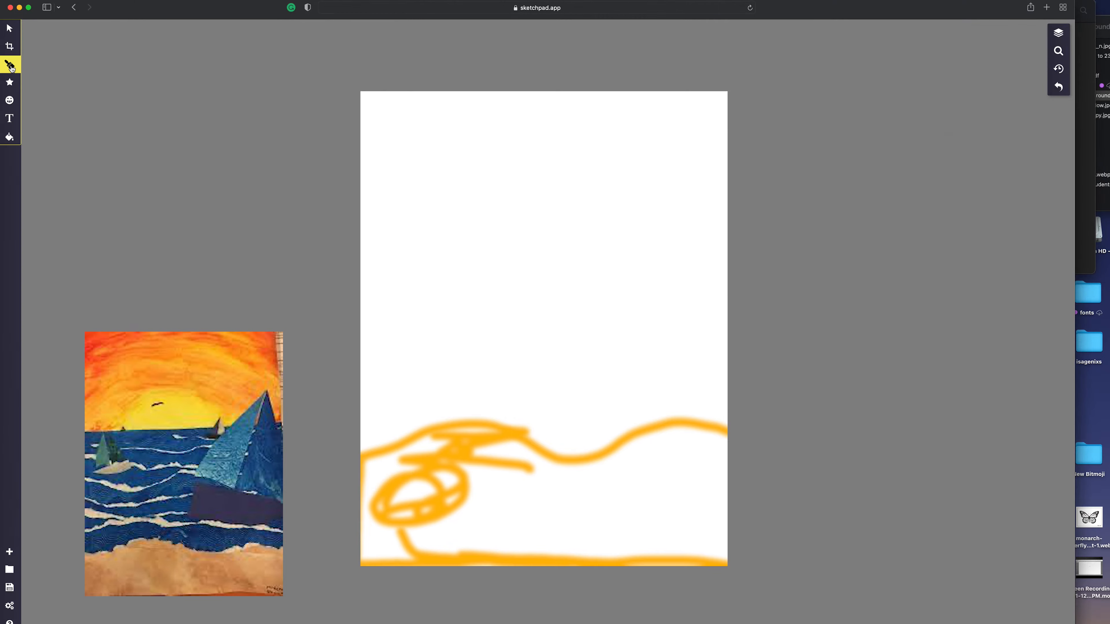
click(9, 65)
click(50, 131)
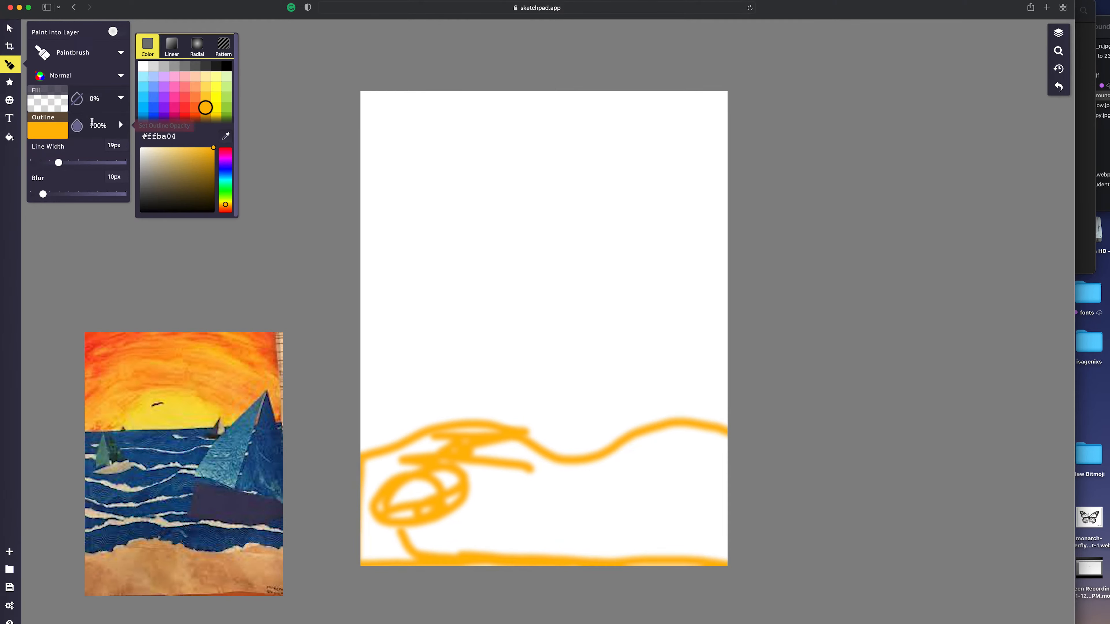
click(153, 117)
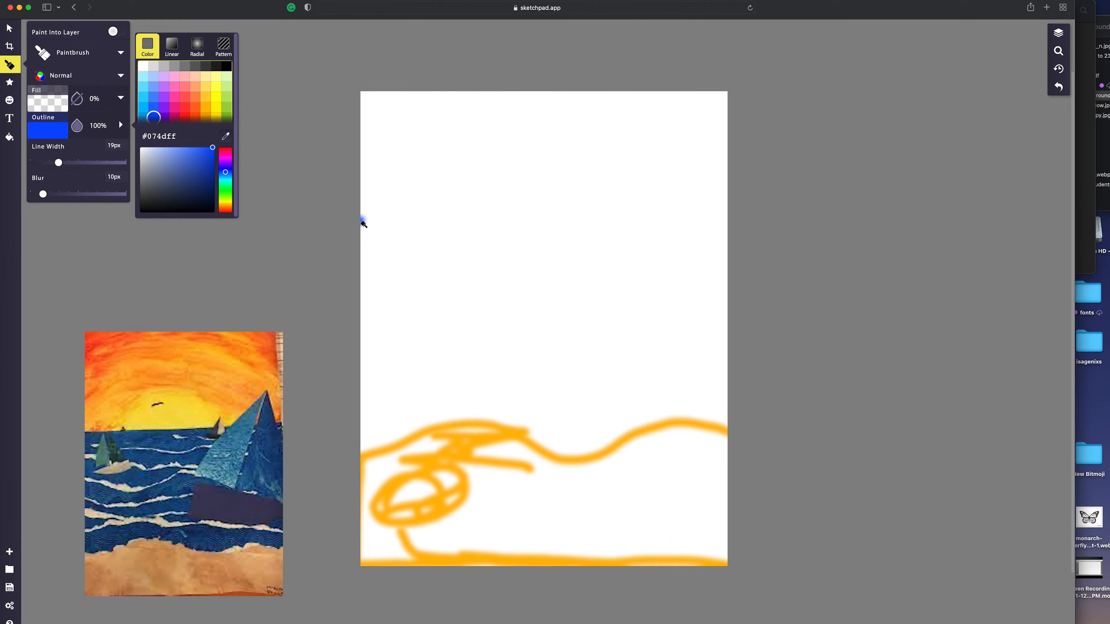
drag(363, 221, 763, 228)
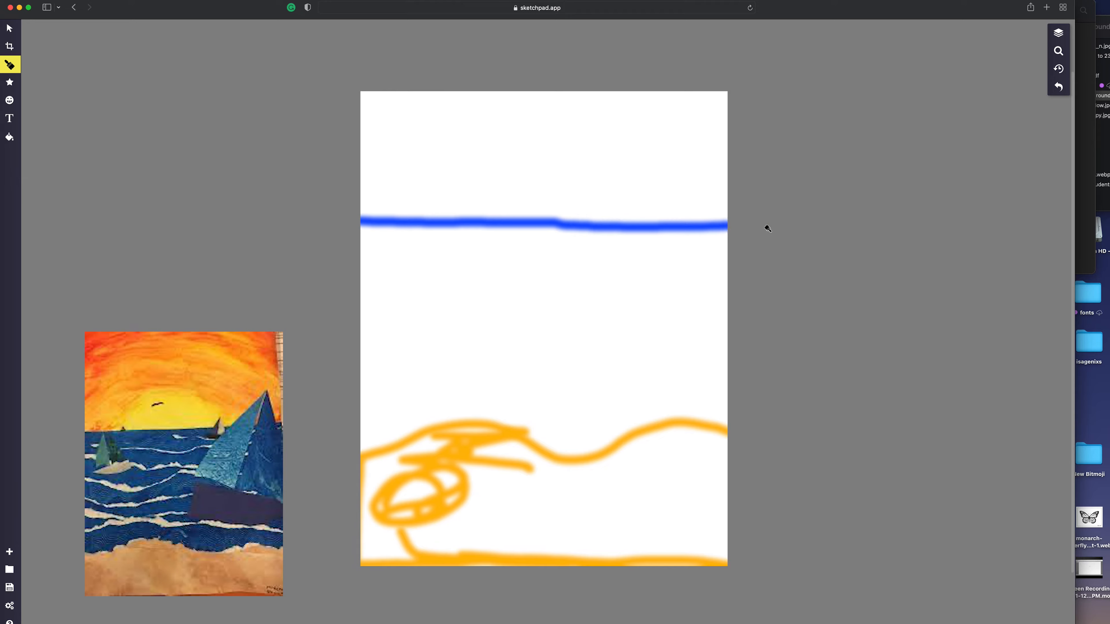
drag(374, 225, 762, 232)
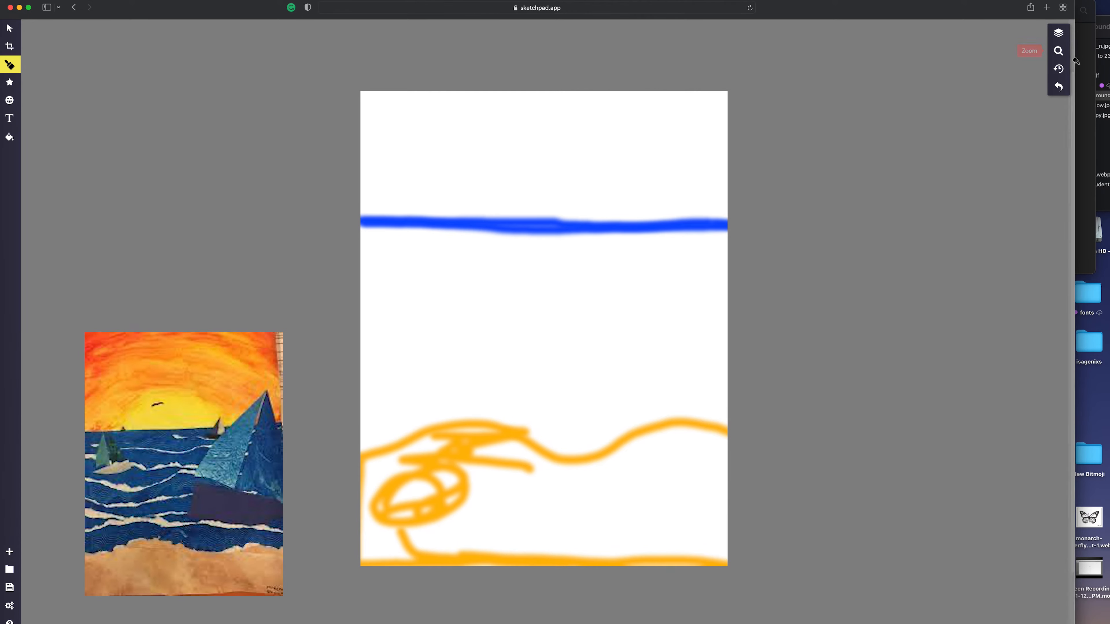
Set the Paintbrush outline color to yellow #fffd07 and paint a half-circle sun outline rising from the blue horizon line
click(1085, 66)
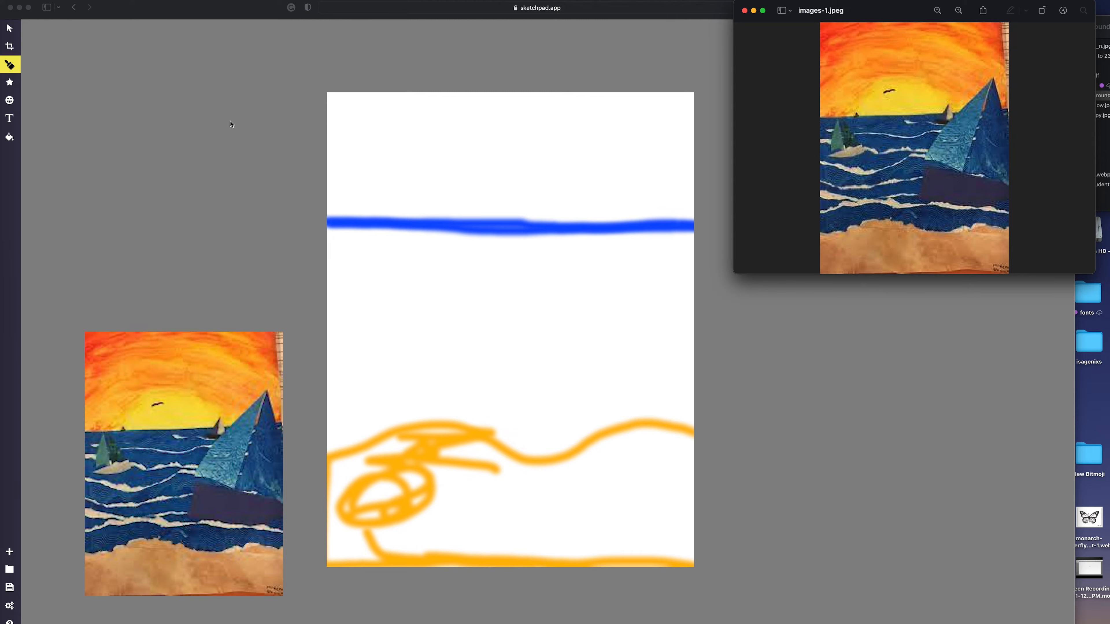
click(15, 68)
click(13, 66)
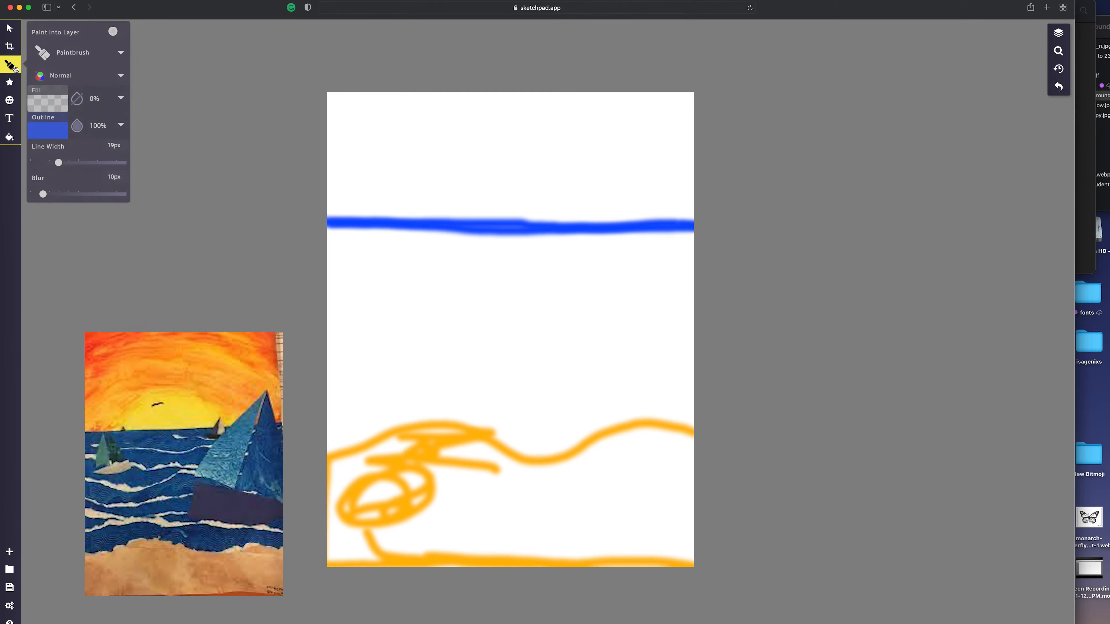
click(47, 130)
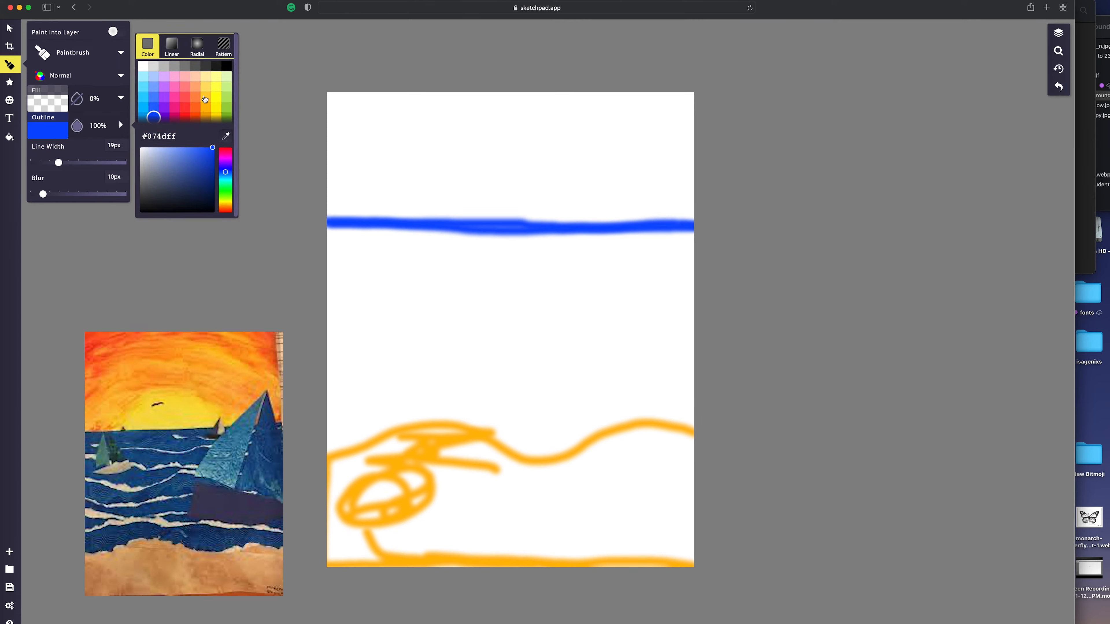
click(217, 99)
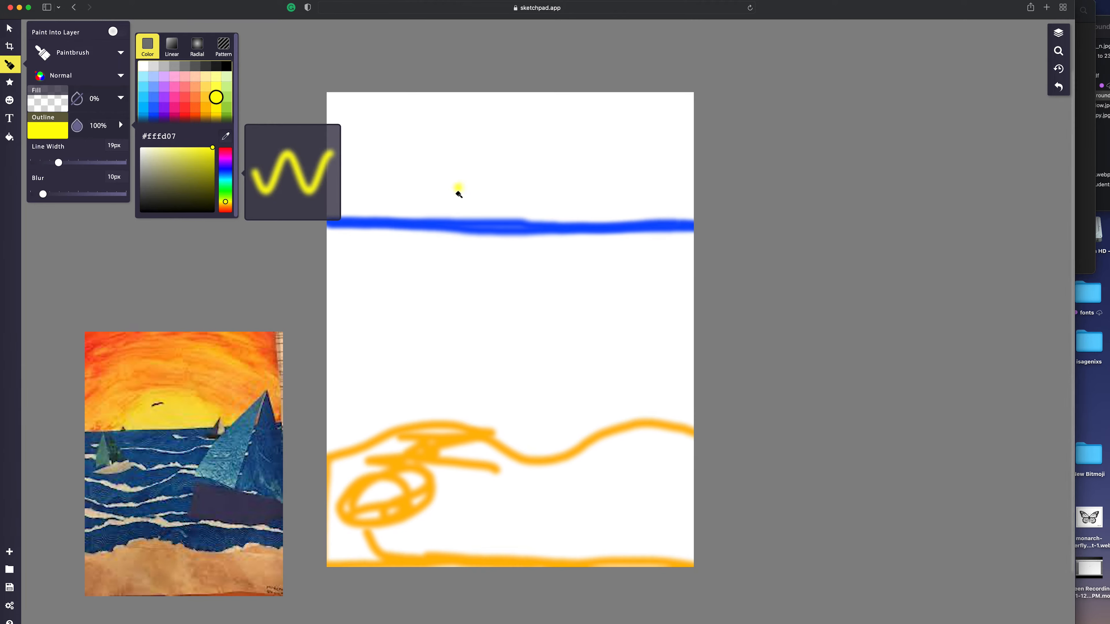
mouse_move(432, 218)
mouse_down()
mouse_move(466, 171)
mouse_move(535, 161)
mouse_move(567, 170)
mouse_move(607, 225)
mouse_up()
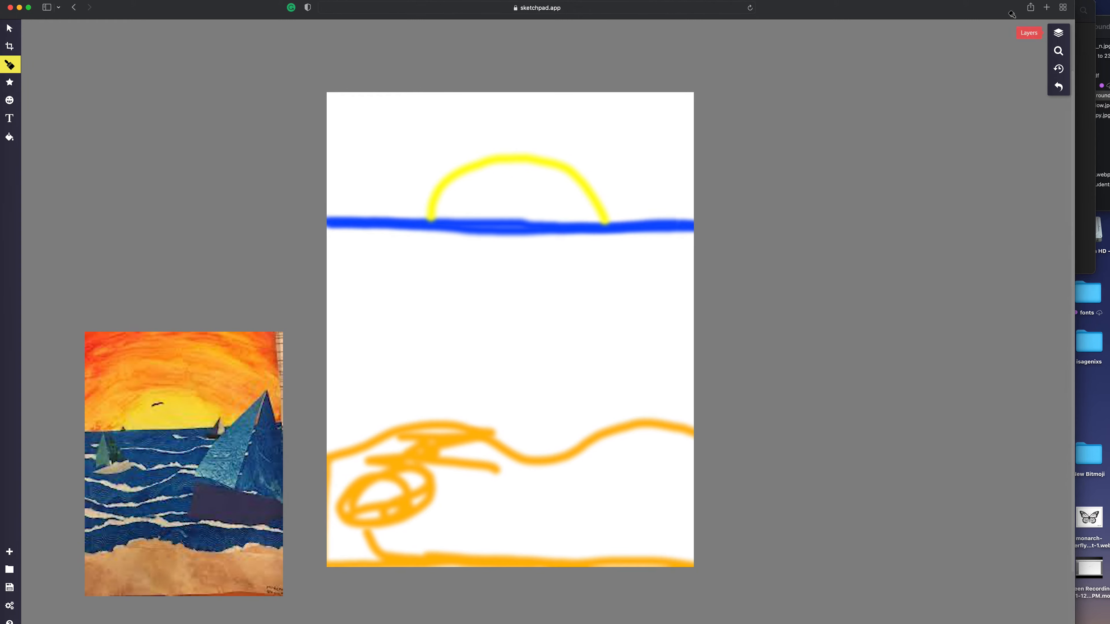
Check the reference image, set the brush outline color to purple #7607d8, and paint the large boat's pointed hull outline above the sand
drag(912, 12, 868, 12)
click(1078, 83)
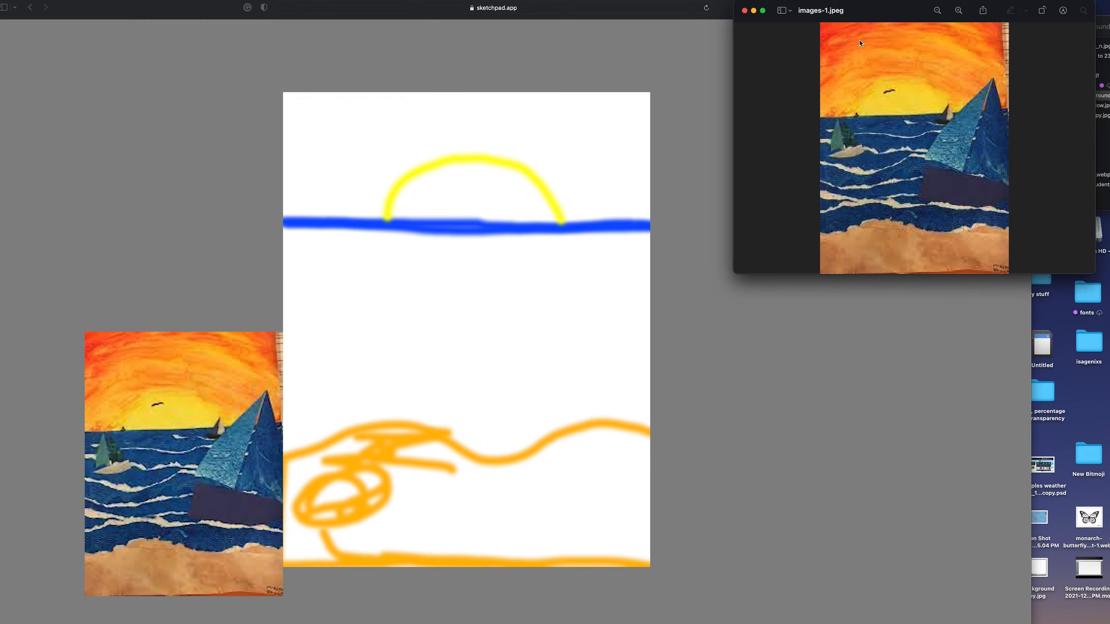
drag(718, 3, 772, 4)
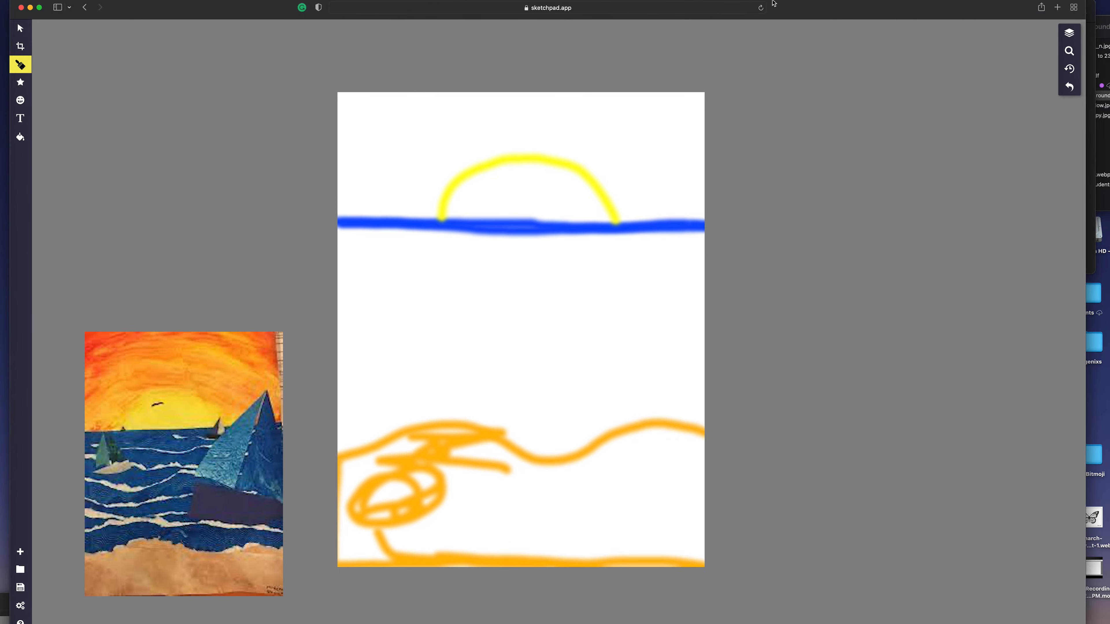
click(22, 66)
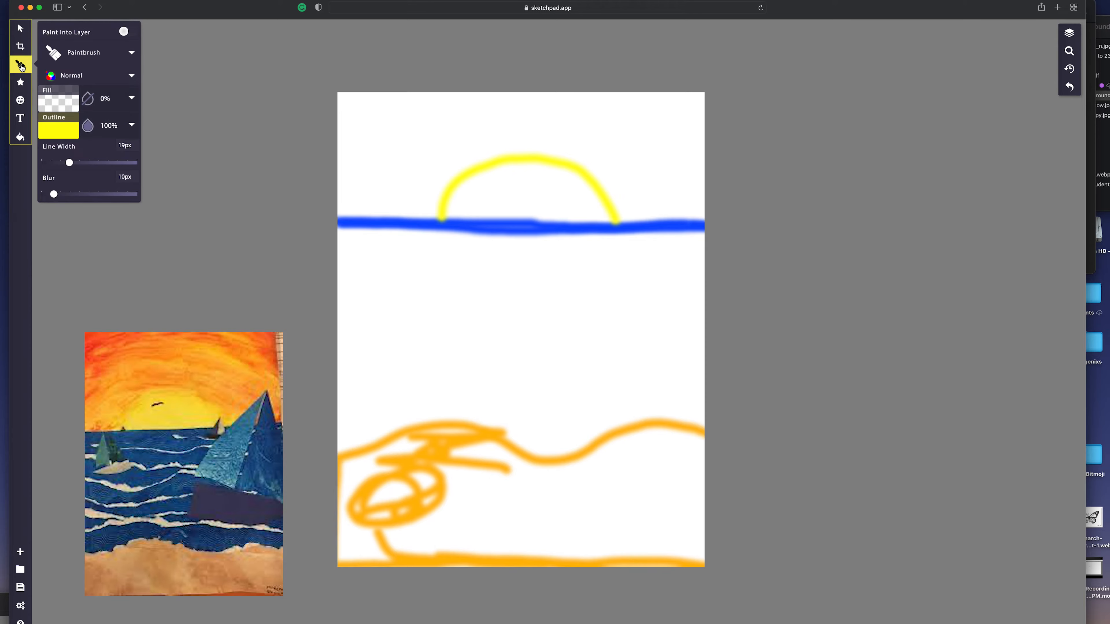
click(65, 134)
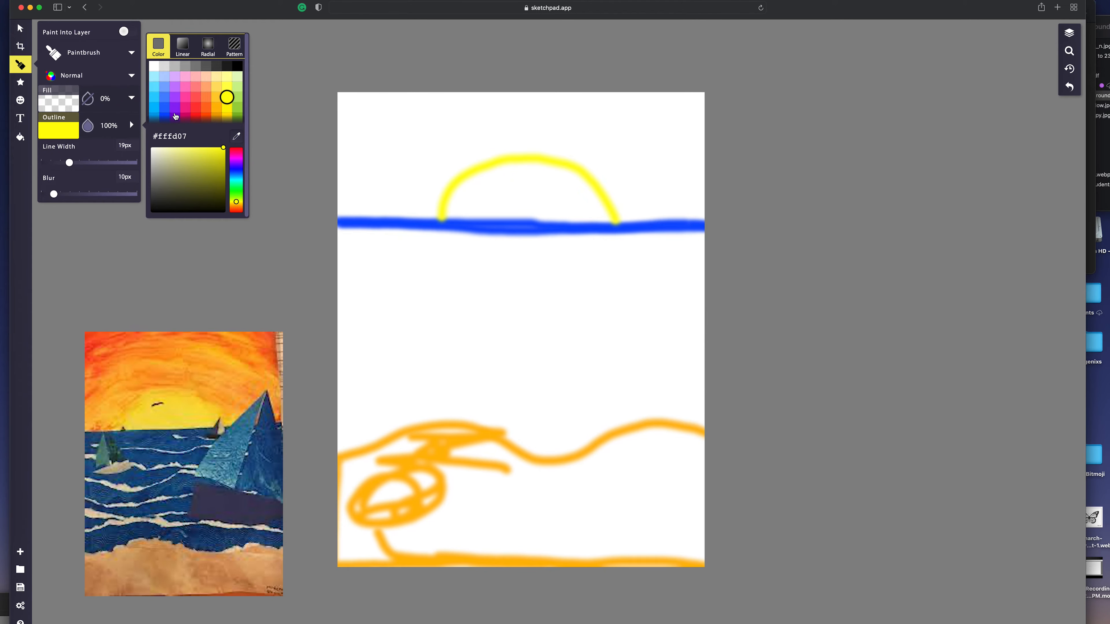
click(175, 117)
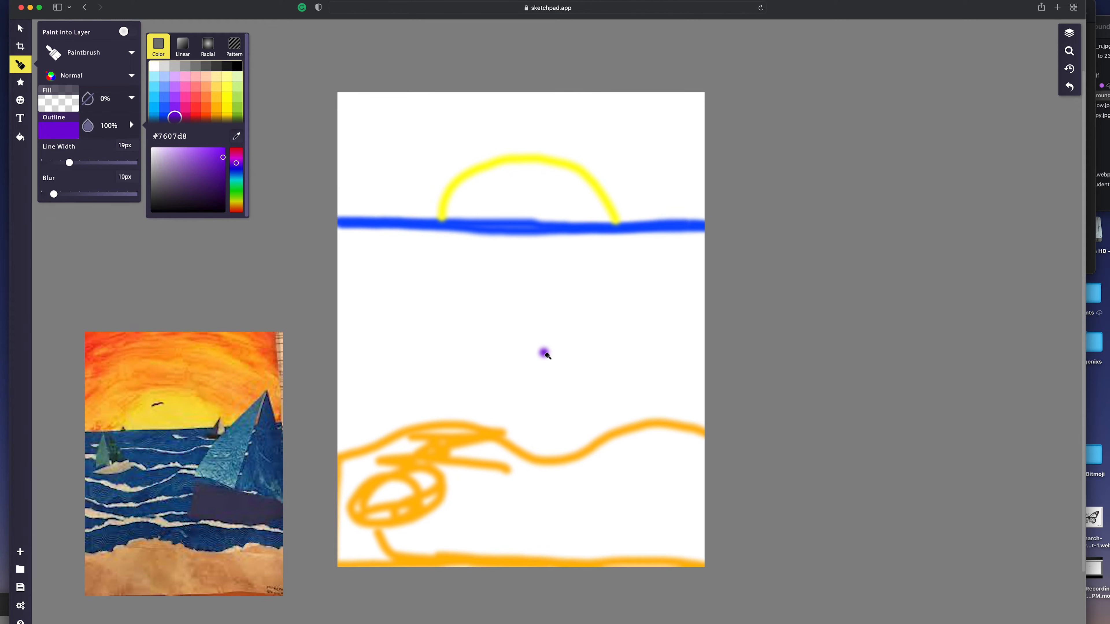
mouse_move(541, 352)
mouse_down()
mouse_move(660, 357)
mouse_move(687, 372)
mouse_up()
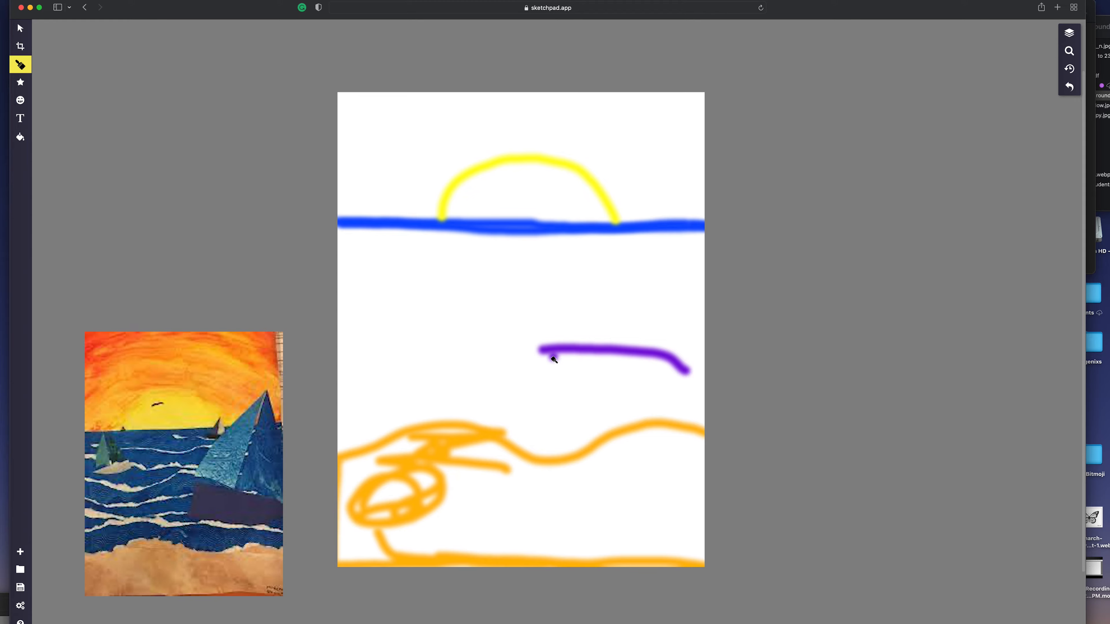
mouse_move(541, 352)
mouse_down()
mouse_move(539, 393)
mouse_move(651, 396)
mouse_move(689, 372)
mouse_up()
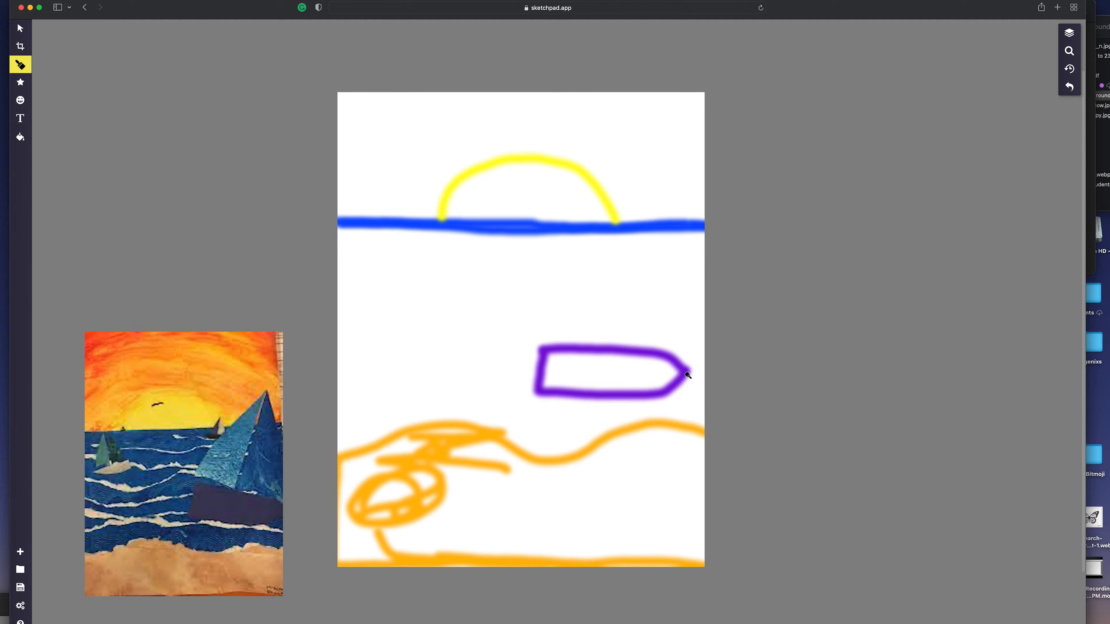
Paint two small rectangular purple boat hulls in the distance between the horizon and the large hull
click(400, 344)
key(super+z)
mouse_move(381, 299)
mouse_down()
mouse_move(431, 300)
mouse_move(376, 303)
mouse_move(376, 314)
mouse_move(430, 319)
mouse_move(430, 294)
mouse_move(432, 318)
mouse_up()
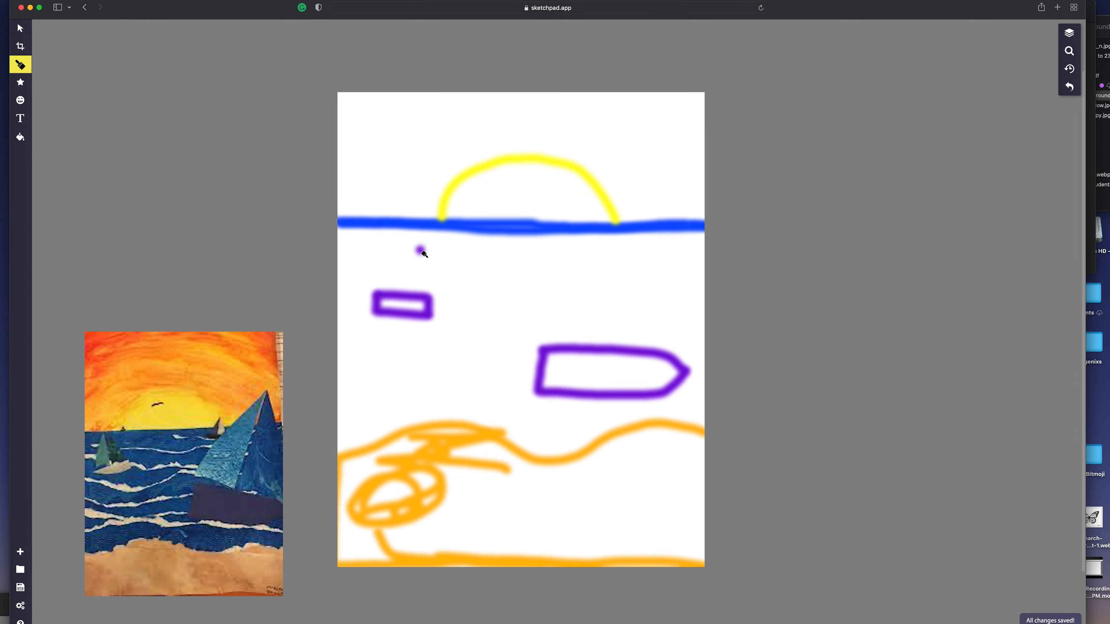
mouse_move(421, 250)
mouse_down()
mouse_move(452, 247)
mouse_move(452, 257)
mouse_move(422, 260)
mouse_move(455, 258)
mouse_up()
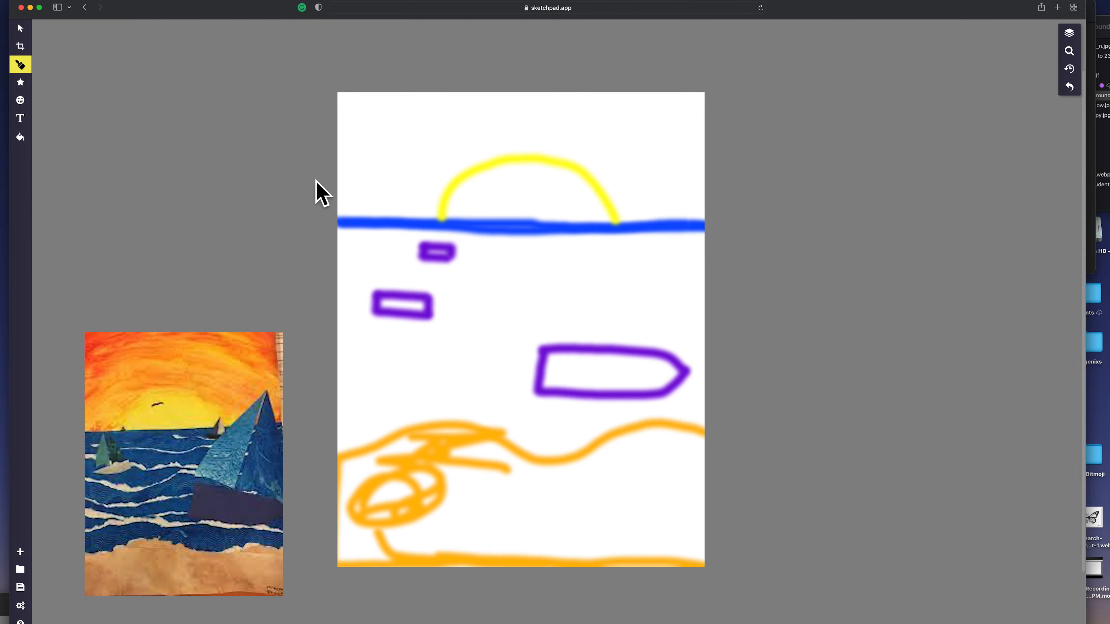
Set the brush outline color to light blue #b5d0ff and paint two triangular sail outlines above the large hull
click(20, 65)
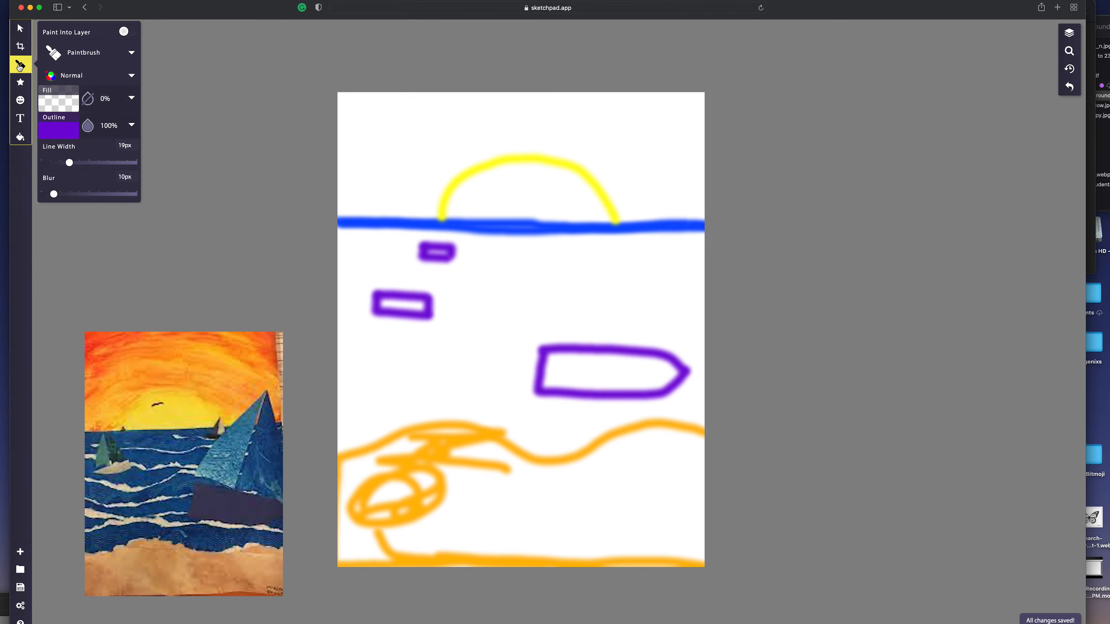
click(63, 120)
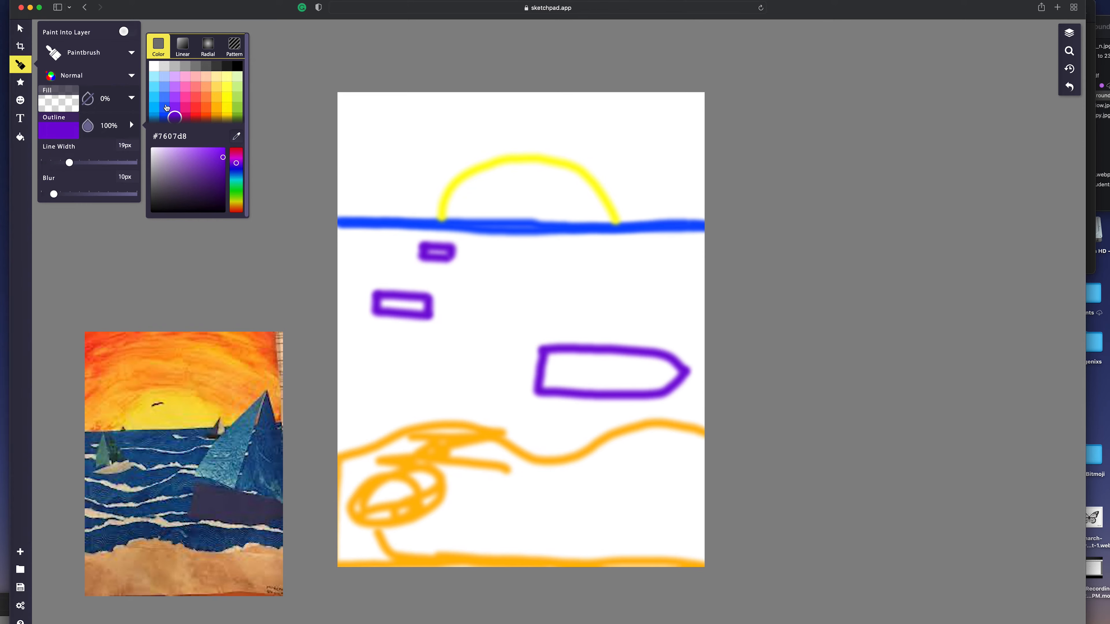
click(165, 108)
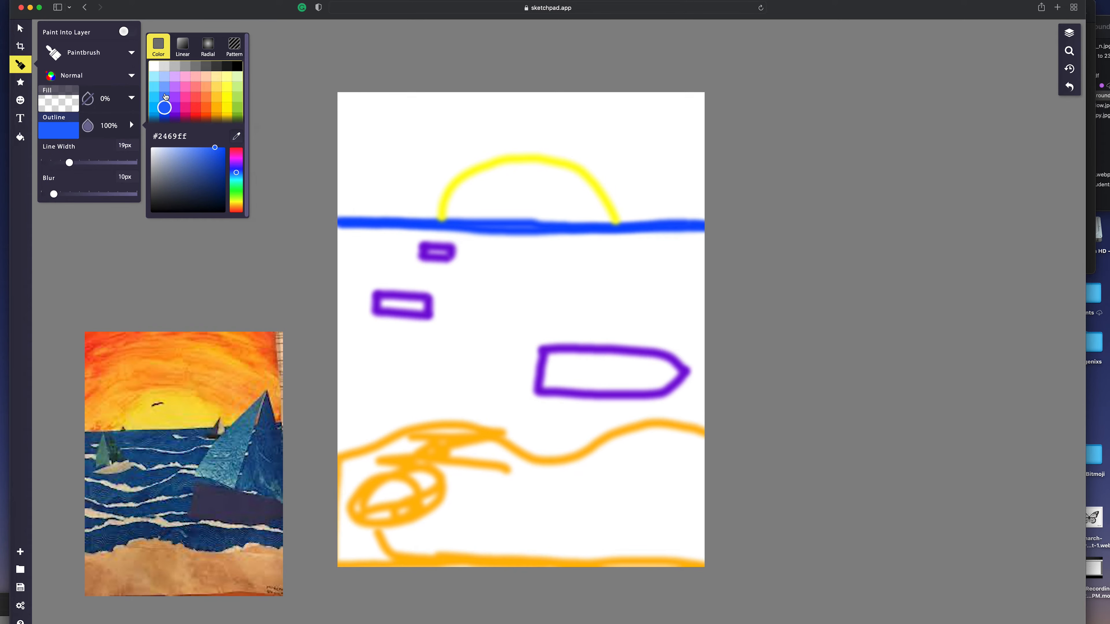
click(166, 97)
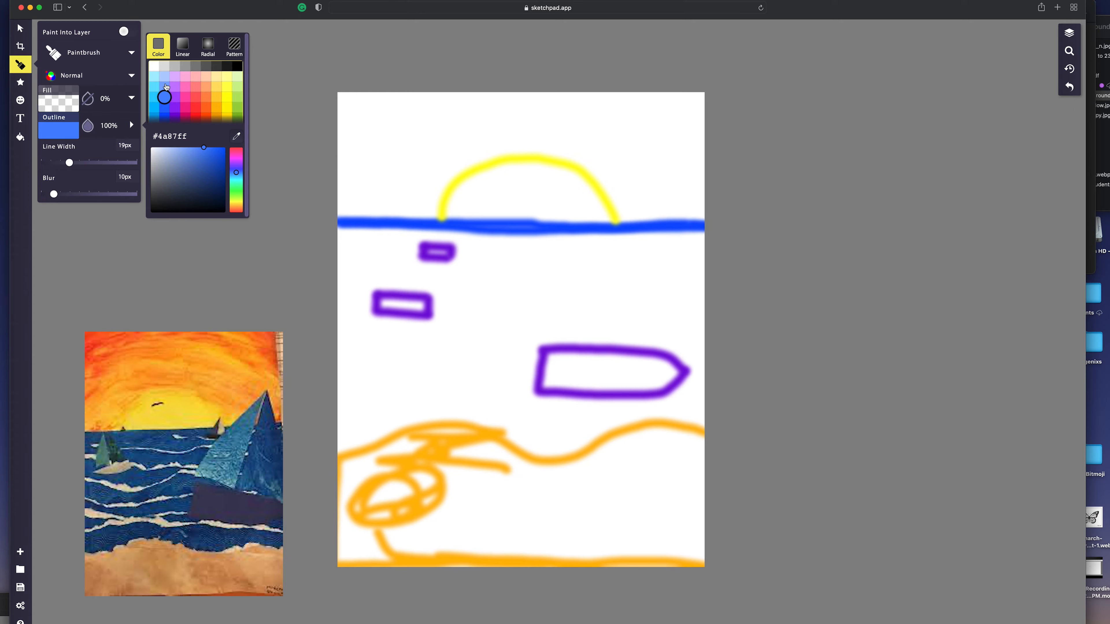
click(165, 77)
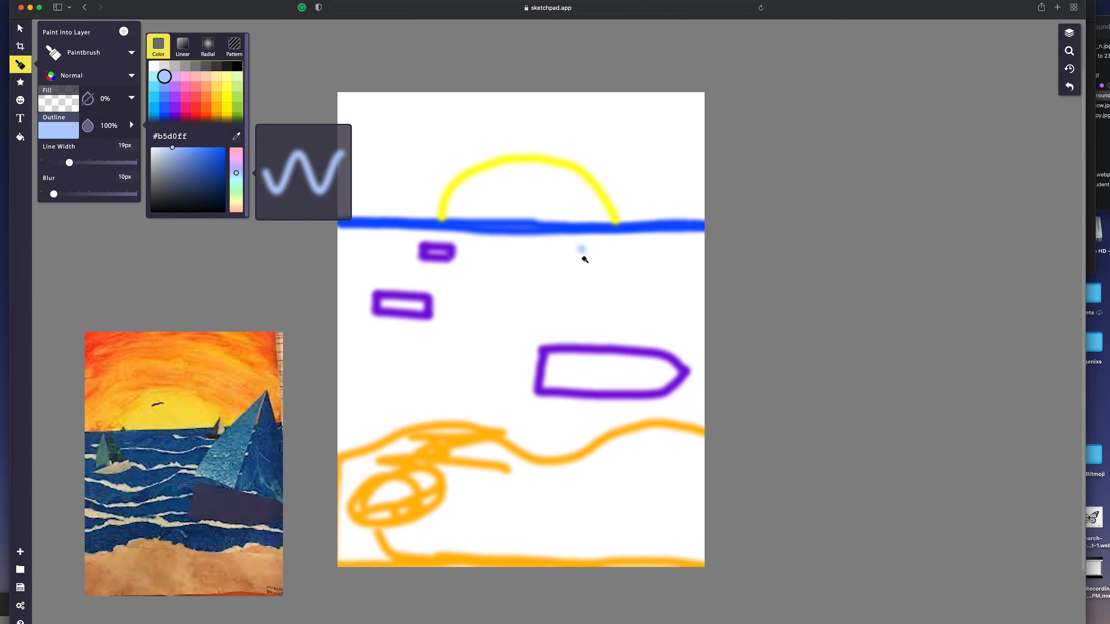
drag(605, 240, 604, 334)
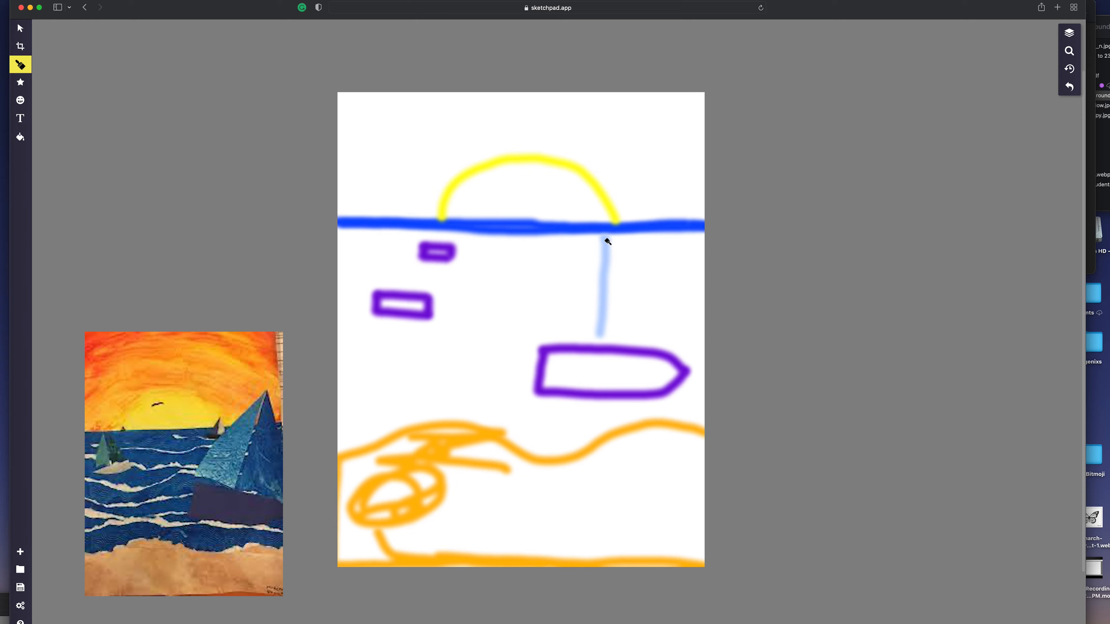
mouse_move(608, 241)
mouse_down()
mouse_move(532, 324)
mouse_move(603, 335)
mouse_up()
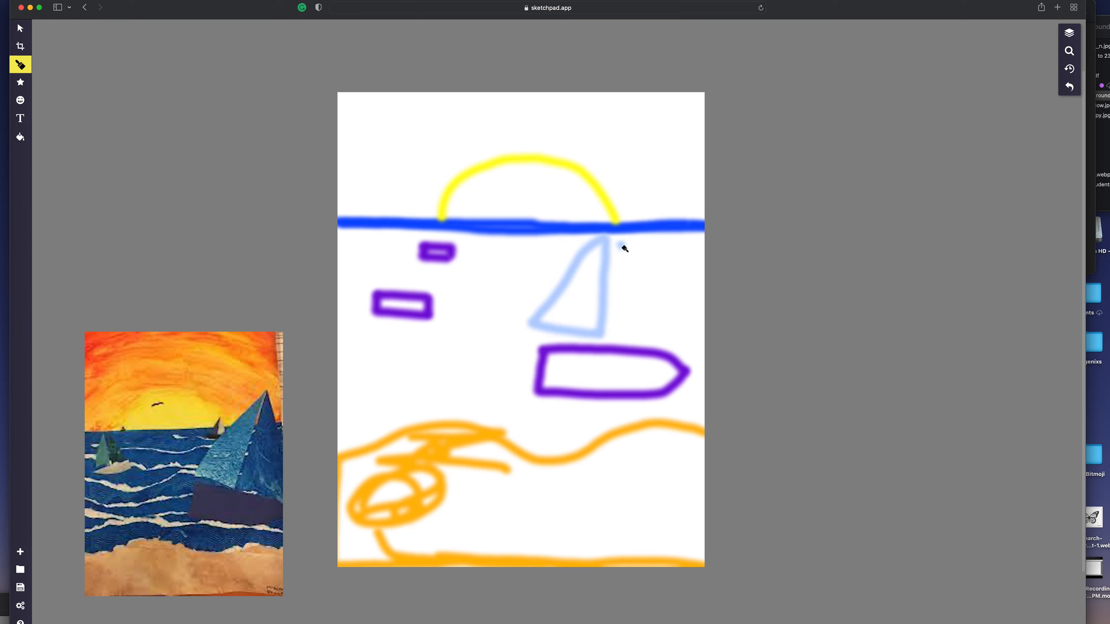
drag(621, 244, 621, 336)
mouse_move(622, 243)
mouse_down()
mouse_move(686, 334)
mouse_move(620, 335)
mouse_up()
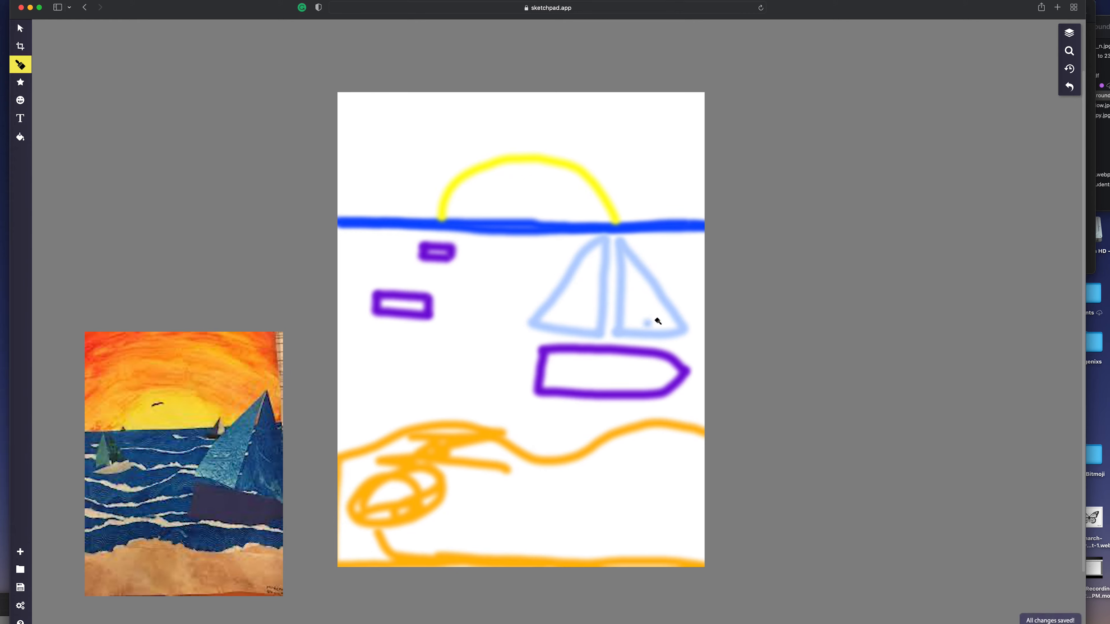
Paint small light blue triangular sails above both distant boat hulls
mouse_move(398, 263)
mouse_down()
mouse_move(391, 287)
mouse_move(397, 262)
mouse_move(377, 282)
mouse_move(390, 286)
mouse_move(408, 263)
mouse_move(404, 287)
mouse_move(407, 264)
mouse_move(416, 290)
mouse_up()
drag(436, 228, 437, 231)
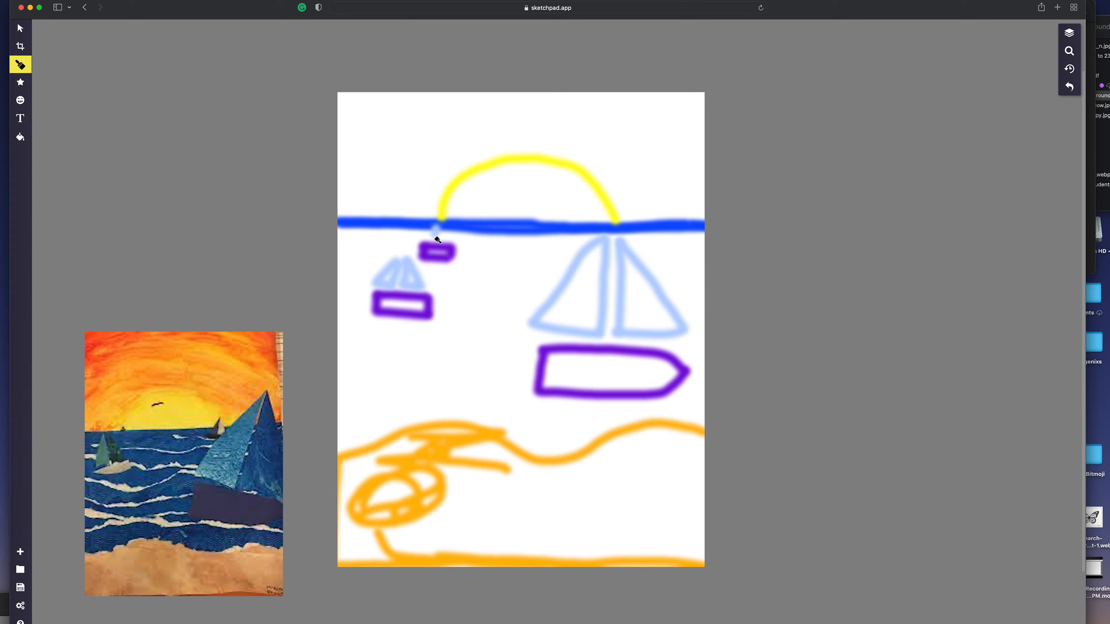
drag(442, 229, 443, 243)
Set the brush outline color to blue #074dff and paint the ocean with wide strokes around the boats and along the sand edge
click(19, 65)
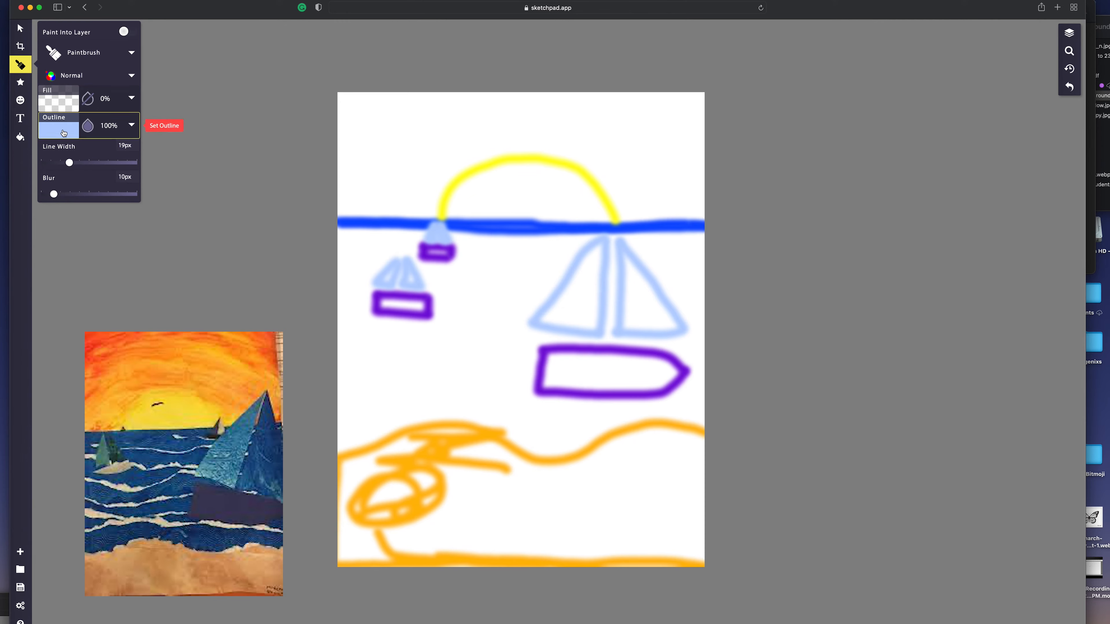
click(131, 124)
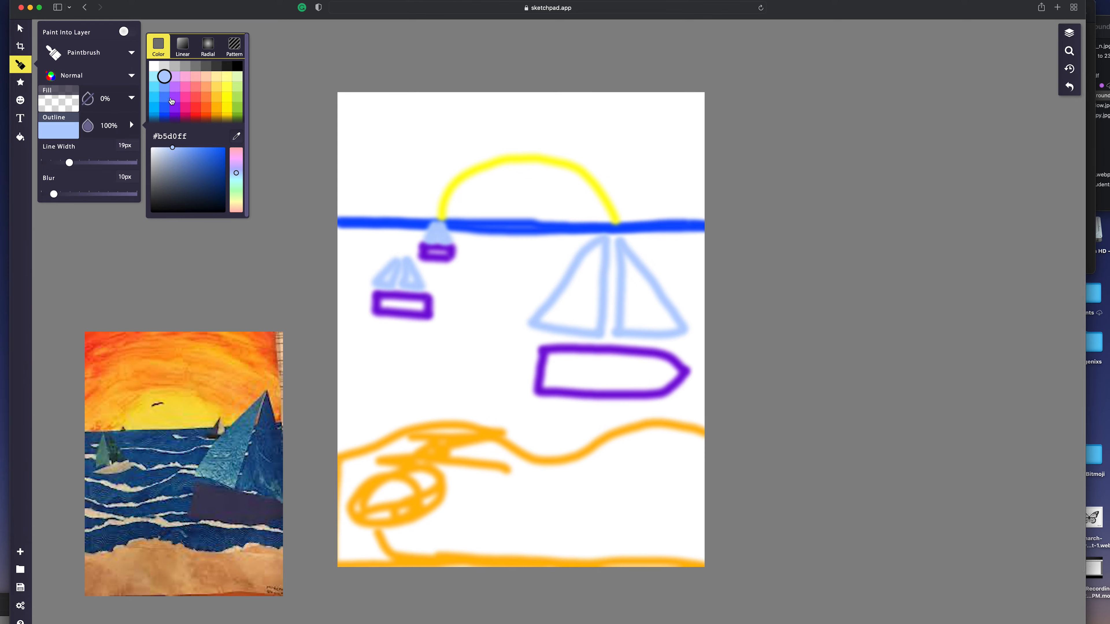
click(164, 117)
click(375, 262)
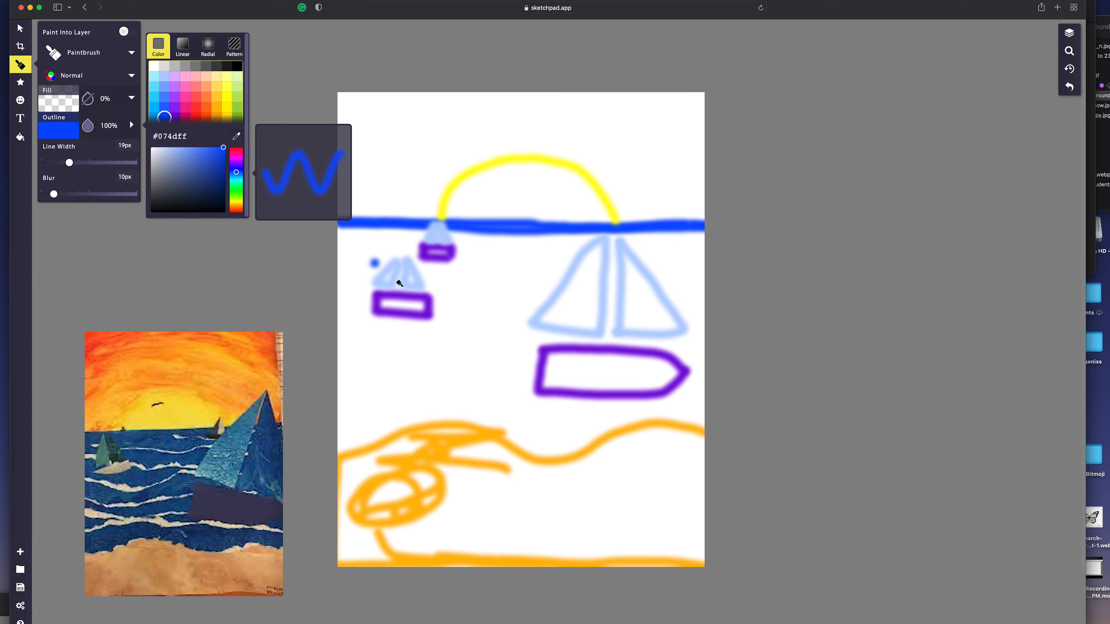
mouse_move(348, 236)
mouse_down()
mouse_move(384, 239)
mouse_move(369, 252)
mouse_move(414, 243)
mouse_move(359, 302)
mouse_move(345, 343)
mouse_up()
click(21, 64)
mouse_move(446, 334)
mouse_down()
mouse_move(359, 427)
mouse_move(704, 407)
mouse_up()
mouse_move(520, 347)
mouse_down()
mouse_move(470, 238)
mouse_move(642, 239)
mouse_move(692, 314)
mouse_up()
click(565, 359)
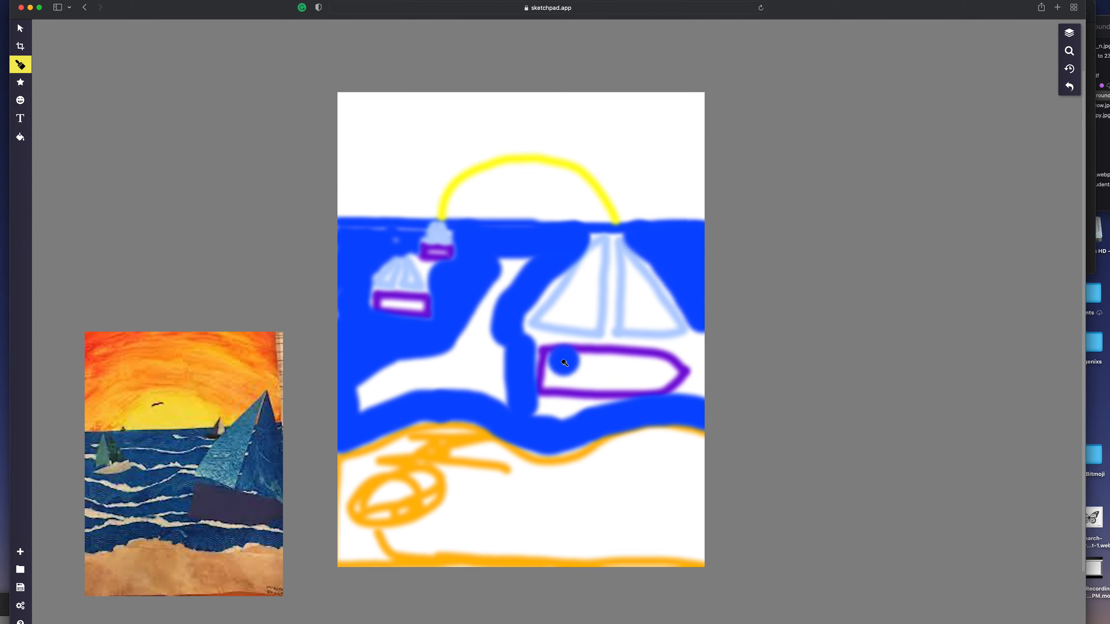
key(super+z)
Adjust the brush line width and paint the remaining white gaps of the ocean blue, keeping the sails and hulls clear
click(20, 65)
mouse_move(599, 234)
mouse_down()
mouse_move(612, 329)
mouse_move(550, 293)
mouse_move(608, 334)
mouse_move(699, 335)
mouse_move(696, 367)
mouse_move(629, 393)
mouse_move(531, 354)
mouse_move(503, 263)
mouse_up()
click(20, 65)
drag(65, 162, 107, 163)
drag(498, 302, 384, 389)
click(484, 201)
key(super+z)
Set the brush outline color to golden yellow and fill the entire beach below the ocean
click(20, 65)
click(59, 127)
click(192, 172)
mouse_move(371, 481)
mouse_down()
mouse_move(490, 480)
mouse_move(393, 555)
mouse_move(681, 521)
mouse_up()
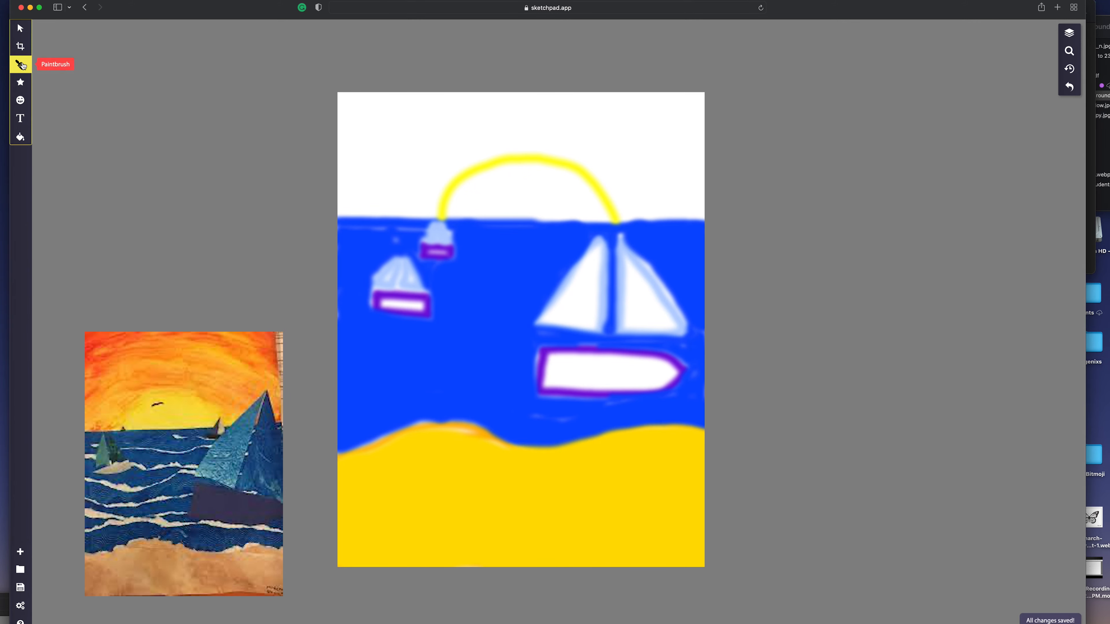
Fill the sun's half circle with bright yellow, reducing the brush line width to touch up its edge
click(20, 64)
click(58, 126)
drag(478, 197, 564, 197)
click(20, 65)
drag(107, 162, 68, 164)
mouse_move(447, 214)
mouse_down()
mouse_move(573, 221)
mouse_move(593, 199)
mouse_move(445, 182)
mouse_move(461, 166)
mouse_move(541, 144)
mouse_up()
Set the brush outline color to light orange, widen the line, and paint a thick arc around the yellow sun
click(20, 65)
click(58, 127)
click(174, 94)
click(20, 65)
drag(68, 163, 88, 162)
mouse_move(450, 175)
mouse_down()
mouse_move(511, 141)
mouse_move(628, 214)
mouse_up()
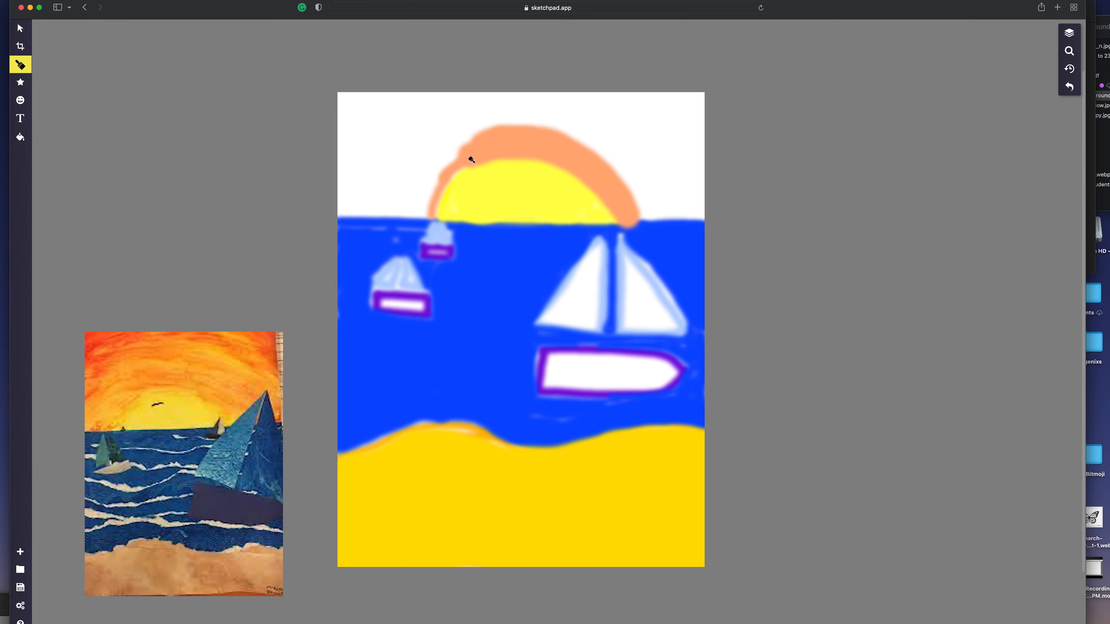
drag(413, 208, 642, 214)
Set the brush outline color to red and paint thick arcs across the sky outside the light orange band
click(20, 64)
click(58, 127)
click(182, 68)
click(185, 128)
mouse_move(409, 158)
mouse_down()
mouse_move(466, 114)
mouse_move(394, 203)
mouse_up()
drag(466, 114, 666, 213)
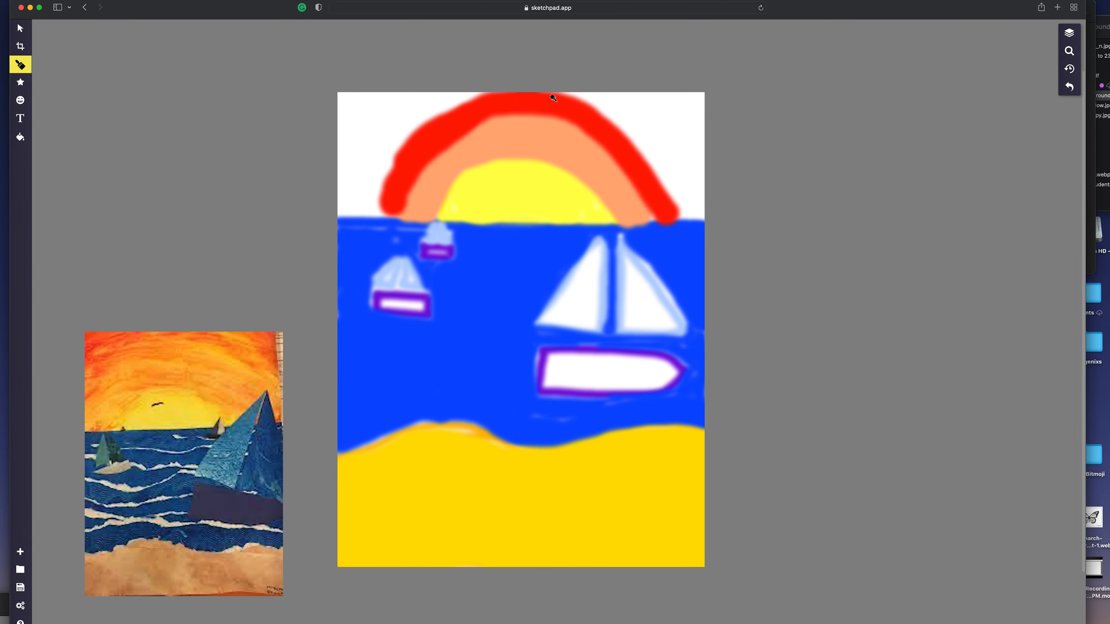
mouse_move(550, 95)
mouse_down()
mouse_move(701, 211)
mouse_move(683, 113)
mouse_up()
drag(470, 99, 386, 144)
mouse_move(459, 97)
mouse_down()
mouse_move(348, 202)
mouse_move(378, 131)
mouse_up()
Paint golden and orange strokes over the sky arcs surrounding the sun
click(20, 65)
click(59, 127)
click(195, 137)
mouse_move(384, 173)
mouse_down()
mouse_move(490, 100)
mouse_move(491, 134)
mouse_up()
click(20, 64)
click(58, 127)
click(158, 68)
click(206, 96)
drag(395, 199, 436, 176)
drag(463, 135, 656, 214)
Set the brush outline color to a lighter blue and paint a short stroke in the ocean just below the horizon's left end
click(20, 65)
click(59, 126)
click(175, 108)
drag(362, 236, 400, 237)
Set the brush outline color to orange and cover most of the remaining sky with broad curved strokes
click(20, 64)
click(58, 127)
click(206, 98)
drag(620, 131, 675, 213)
mouse_move(643, 118)
mouse_down()
mouse_move(511, 94)
mouse_move(350, 210)
mouse_up()
drag(402, 94, 345, 149)
drag(633, 107, 699, 192)
drag(656, 98, 702, 148)
drag(485, 100, 340, 232)
Set the brush outline color to dark purple and fill in the large boat's hull
click(20, 65)
click(59, 127)
click(163, 107)
click(20, 65)
click(59, 127)
click(216, 116)
mouse_move(192, 164)
mouse_down()
mouse_move(219, 178)
mouse_move(212, 188)
mouse_up()
click(175, 87)
mouse_move(550, 364)
mouse_down()
mouse_move(635, 364)
mouse_move(552, 379)
mouse_up()
Undo the stray dab on the small boat, reduce the line width to 9.7 px, and fill both small hulls dark purple
click(406, 288)
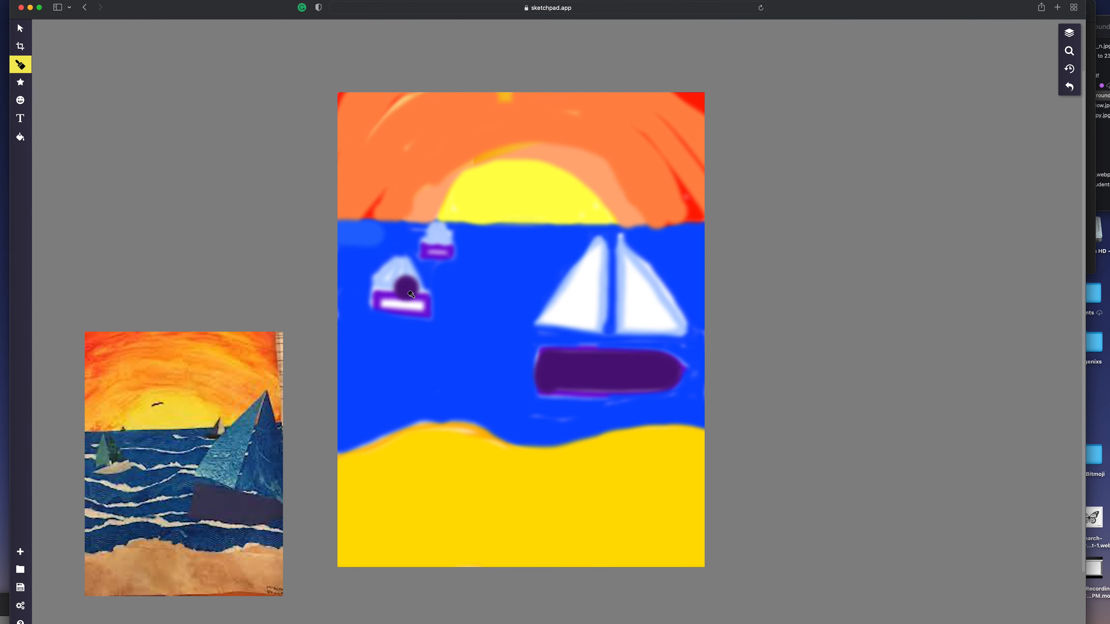
key(super+z)
click(21, 65)
drag(87, 163, 62, 163)
mouse_move(384, 301)
mouse_down()
mouse_move(404, 310)
mouse_move(378, 302)
mouse_up()
drag(430, 251, 445, 252)
Paint a vertical dark purple mast between the sails of each of the three boats
drag(609, 240, 610, 347)
drag(400, 259, 396, 290)
drag(438, 223, 437, 244)
Set the brush outline color to red and paint thin curved streaks across the orange sky and around the sun
click(20, 65)
click(58, 127)
click(196, 107)
drag(533, 94, 636, 115)
drag(449, 105, 353, 153)
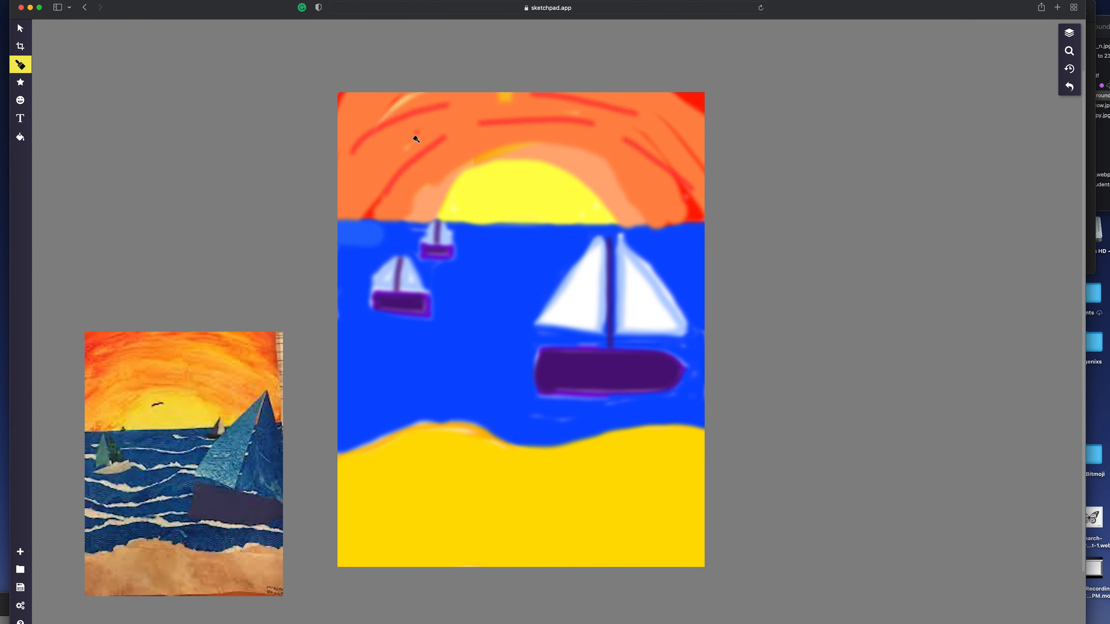
drag(415, 133, 339, 192)
mouse_move(454, 157)
mouse_down()
mouse_move(530, 137)
mouse_move(633, 239)
mouse_up()
Set the brush outline color to pale yellow #ffe067 and paint a small curled highlight near the top of the sand
click(20, 65)
click(58, 127)
click(215, 87)
drag(412, 451, 453, 455)
Set the brush outline color to white and paint thin wavy lines across the blue ocean as waves
click(20, 64)
click(59, 127)
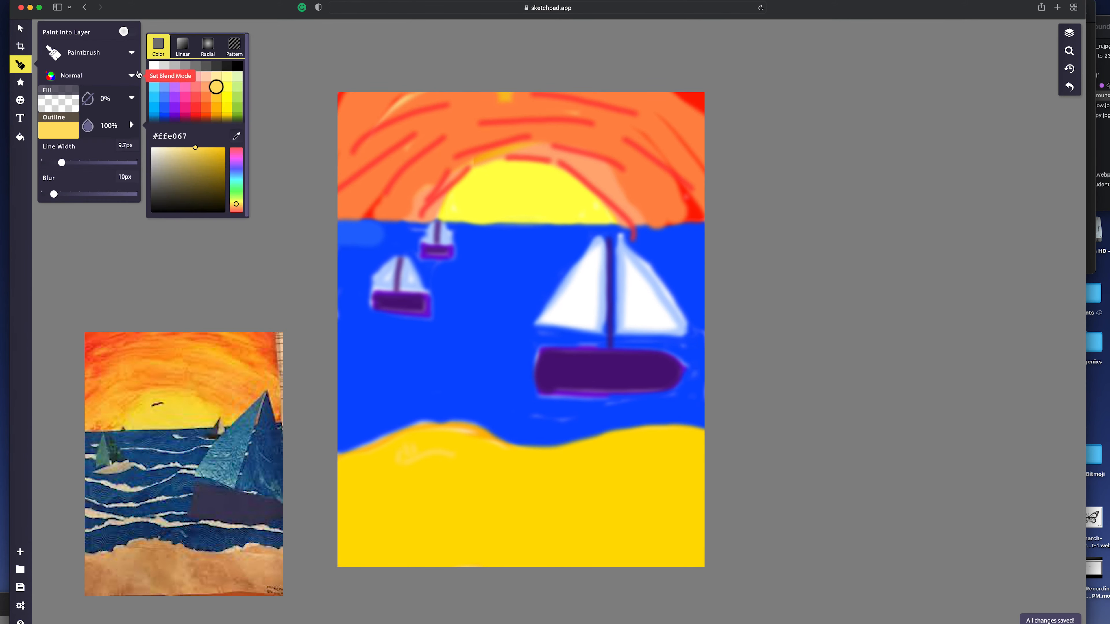
click(154, 88)
drag(339, 383, 363, 379)
drag(370, 331, 386, 328)
drag(458, 283, 495, 283)
drag(485, 307, 537, 300)
drag(658, 263, 703, 264)
drag(703, 348, 632, 340)
drag(387, 235, 339, 237)
Paint white highlight strokes along the edges of the sails on the large boat and both small boats
mouse_move(601, 228)
mouse_down()
mouse_move(557, 280)
mouse_move(602, 329)
mouse_move(684, 316)
mouse_up()
drag(617, 258, 621, 334)
mouse_move(442, 218)
mouse_down()
mouse_move(450, 241)
mouse_move(421, 242)
mouse_move(421, 289)
mouse_up()
mouse_move(395, 253)
mouse_down()
mouse_move(365, 287)
mouse_move(390, 290)
mouse_up()
Paint short white highlight strokes and dashes across the yellow sand
click(21, 28)
click(21, 65)
drag(340, 494, 412, 488)
drag(418, 474, 442, 463)
drag(610, 459, 633, 463)
drag(548, 502, 581, 499)
drag(617, 498, 669, 495)
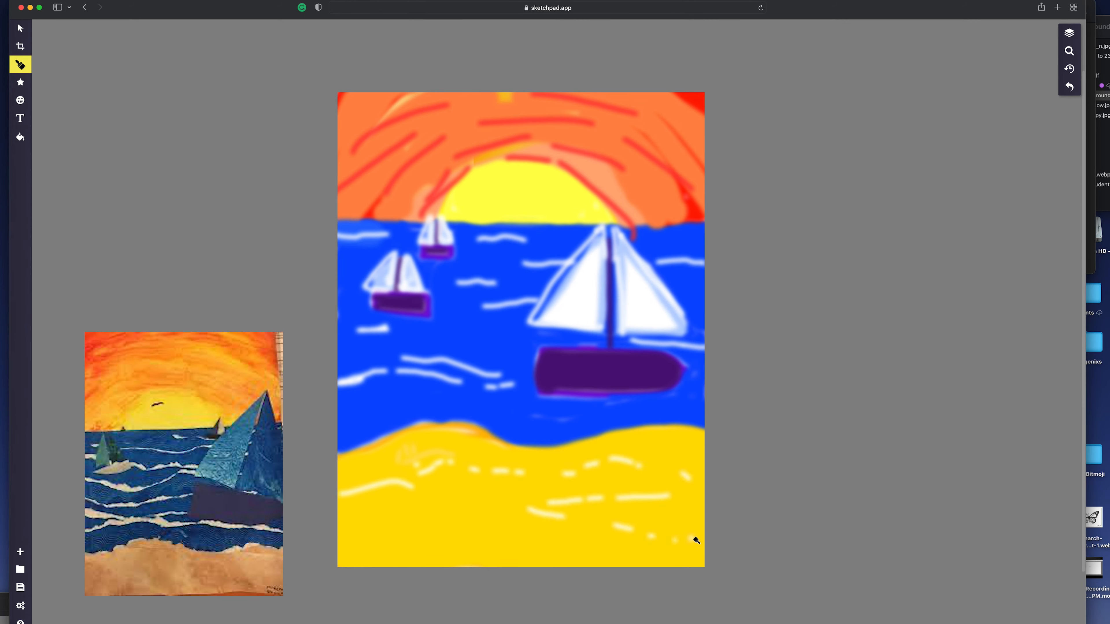
drag(695, 533, 638, 539)
drag(155, 8, 139, 8)
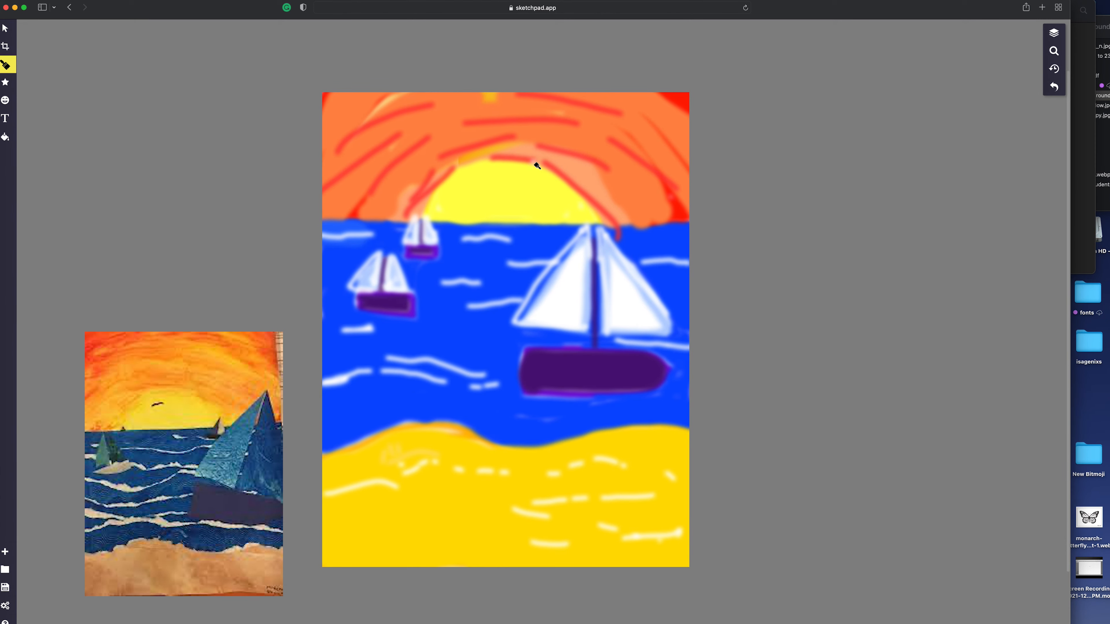